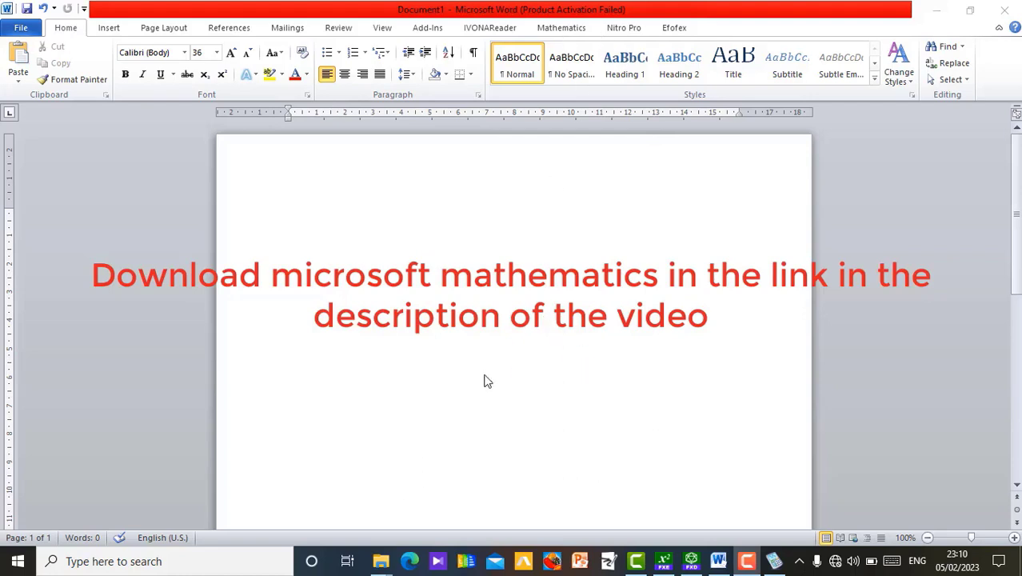
Switch to the Efofex folder in File Explorer and view the setup files in its Microsoft Mathematics folder
{"action": "mouse_move", "coordinate": [379, 568]}
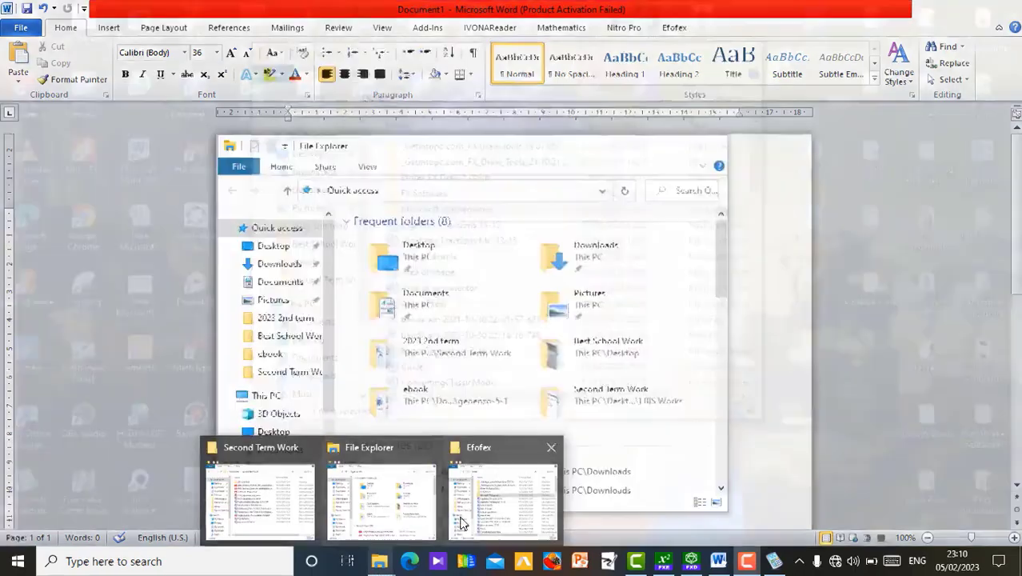
{"action": "left_click", "coordinate": [492, 511]}
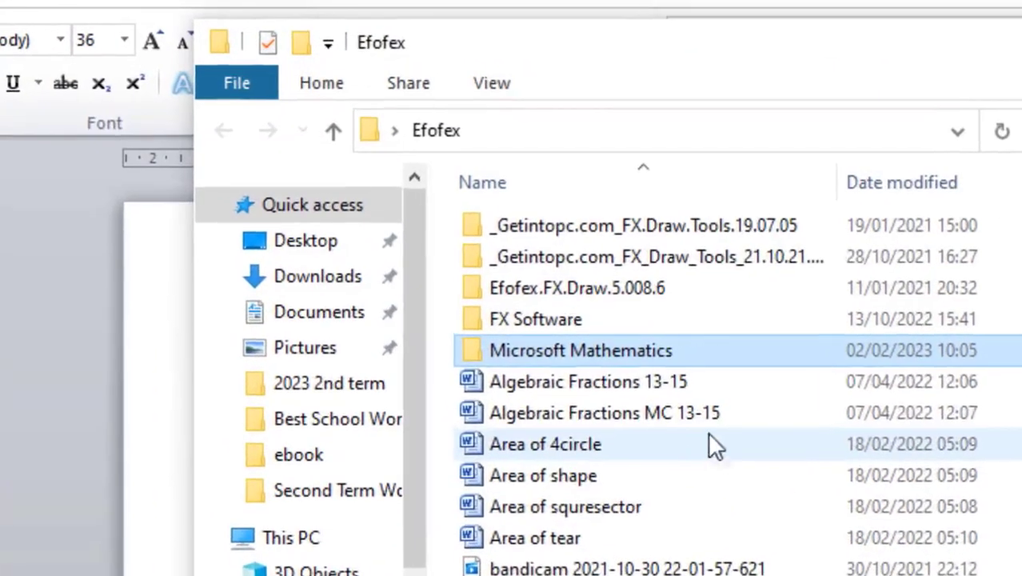
{"action": "double_click", "coordinate": [589, 353]}
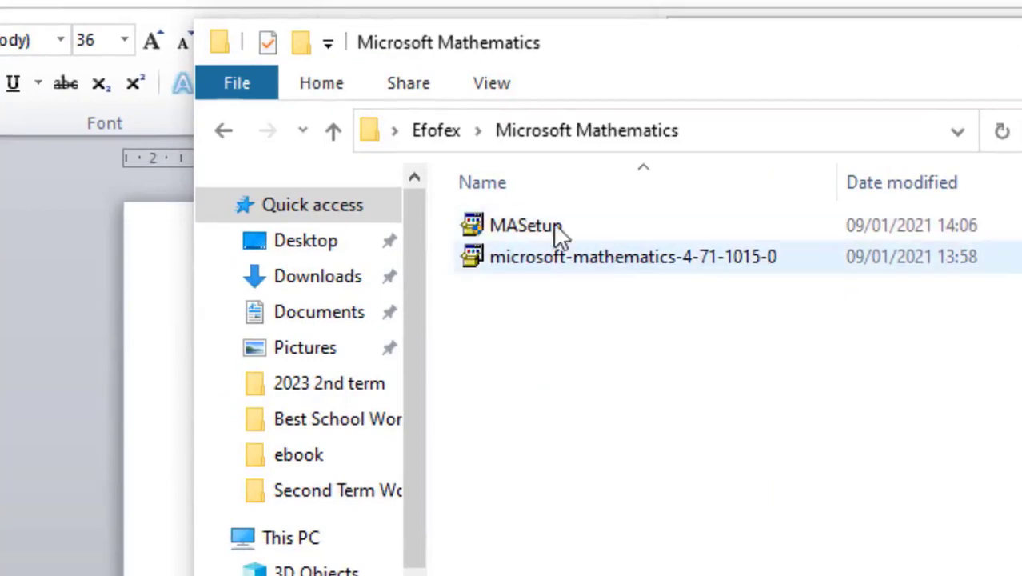
{"action": "mouse_move", "coordinate": [641, 258]}
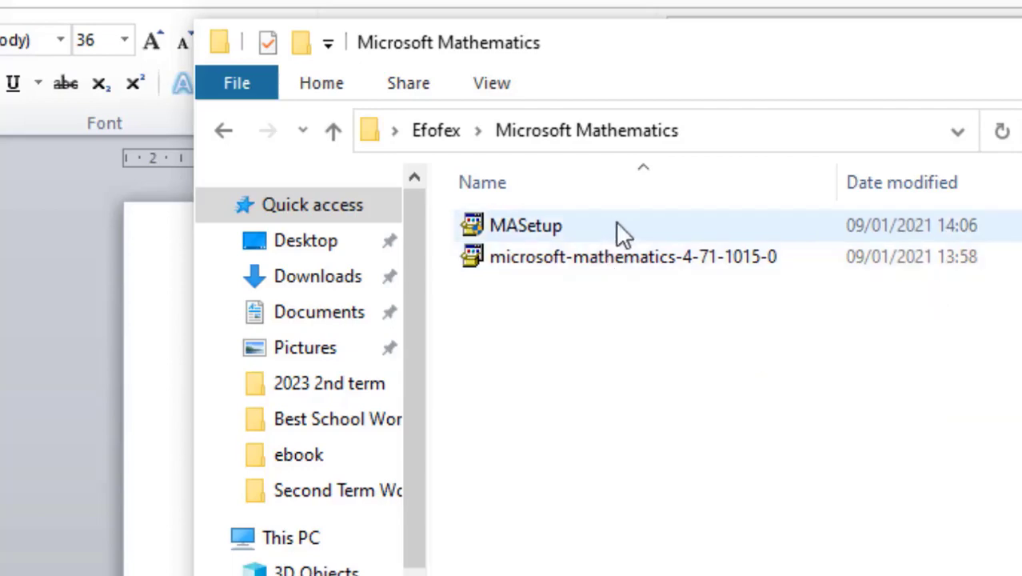
{"action": "mouse_move", "coordinate": [590, 230]}
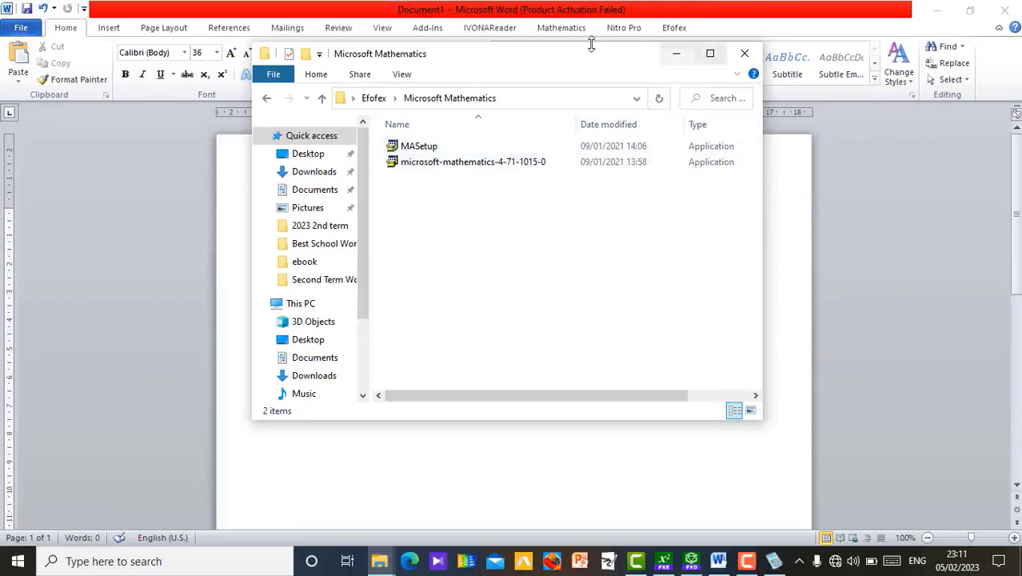
{"action": "left_click", "coordinate": [676, 54]}
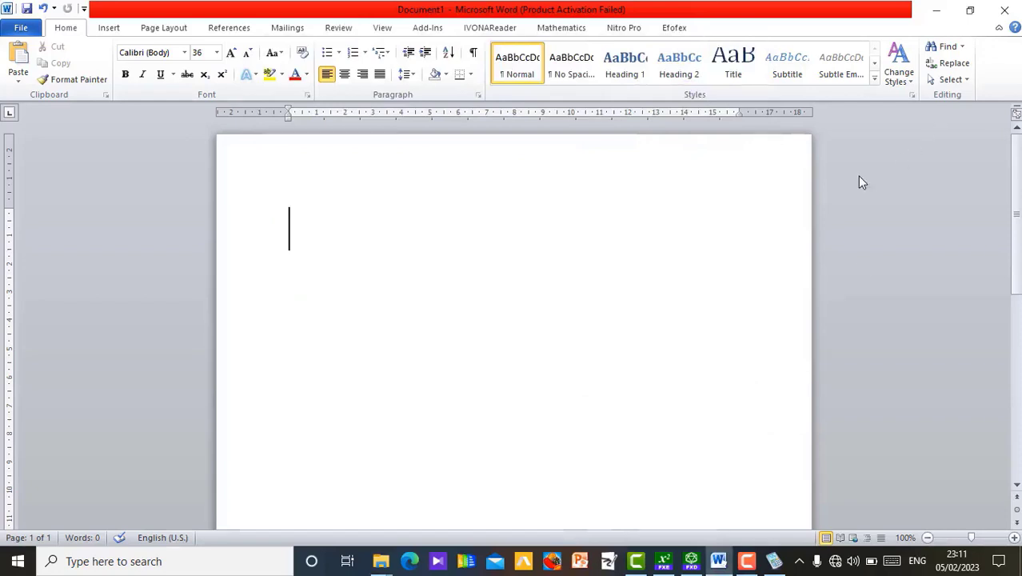
Minimise the open windows and open Microsoft Mathematics from its desktop shortcut
{"action": "left_click", "coordinate": [937, 11]}
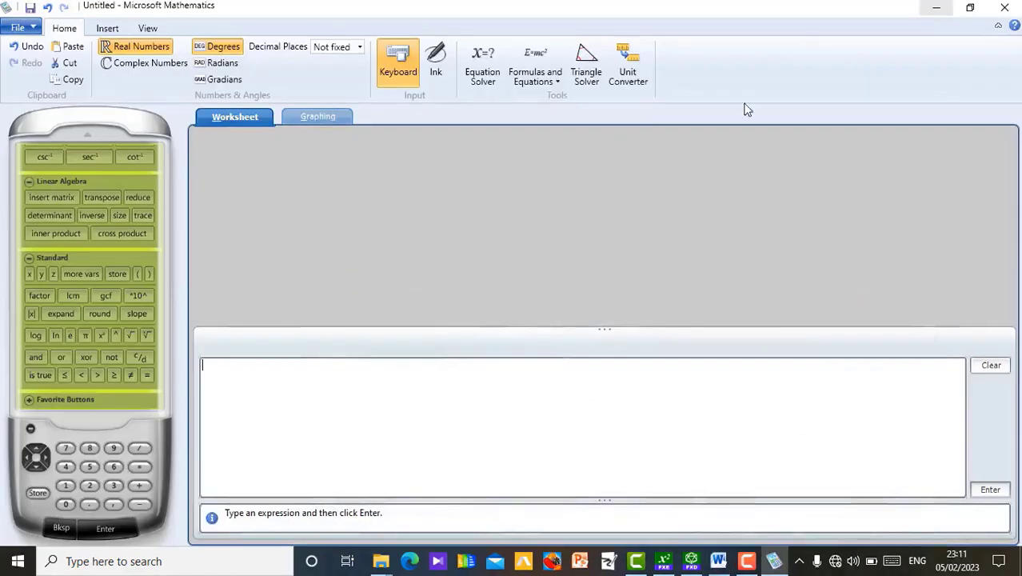
{"action": "left_click", "coordinate": [936, 11]}
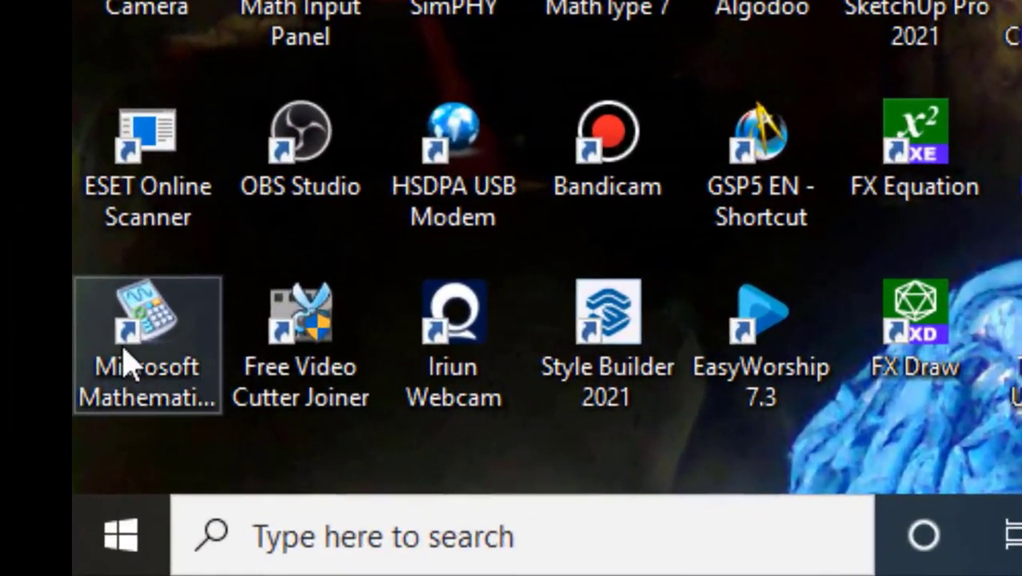
{"action": "left_click", "coordinate": [147, 353]}
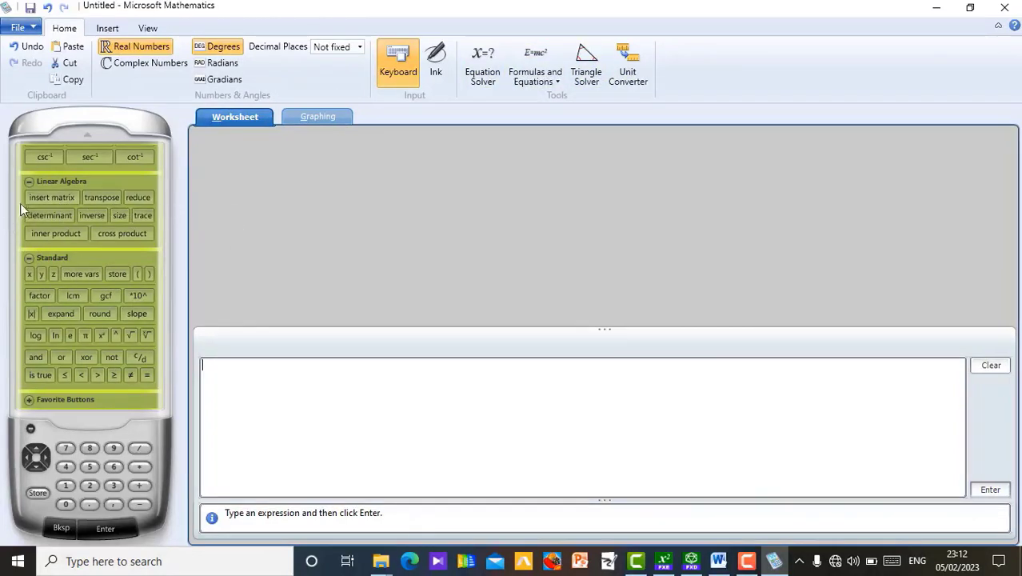
Collapse the Standard and Linear Algebra groups on the calculator pad, leaving Trigonometry expanded
{"action": "left_click", "coordinate": [29, 182]}
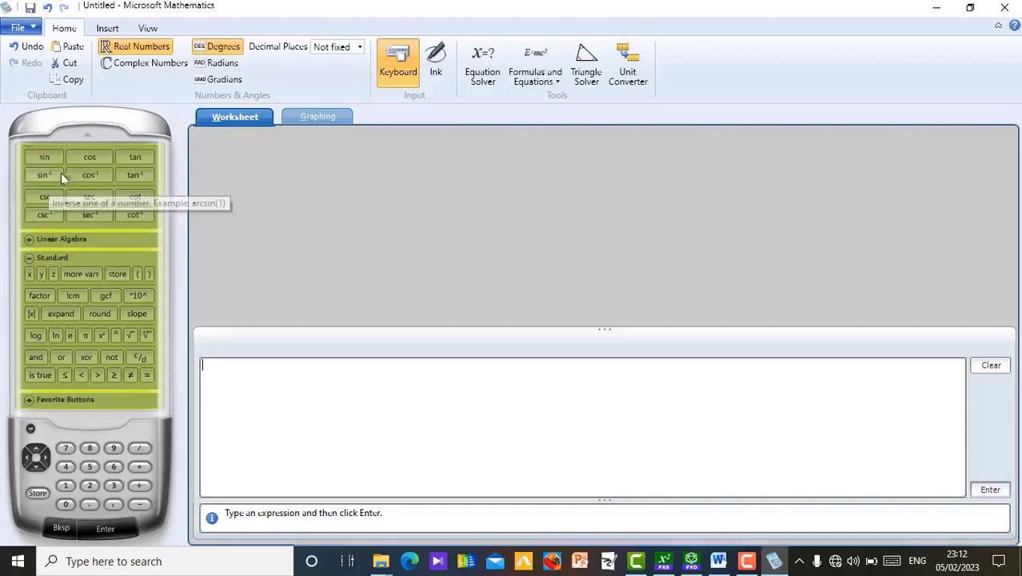
{"action": "left_click", "coordinate": [31, 242]}
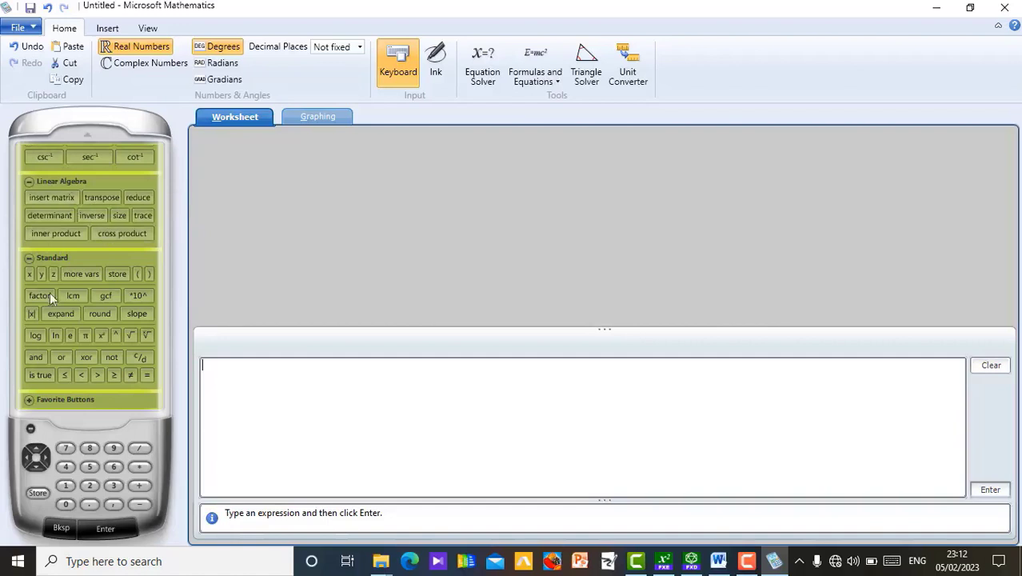
{"action": "left_click", "coordinate": [29, 258]}
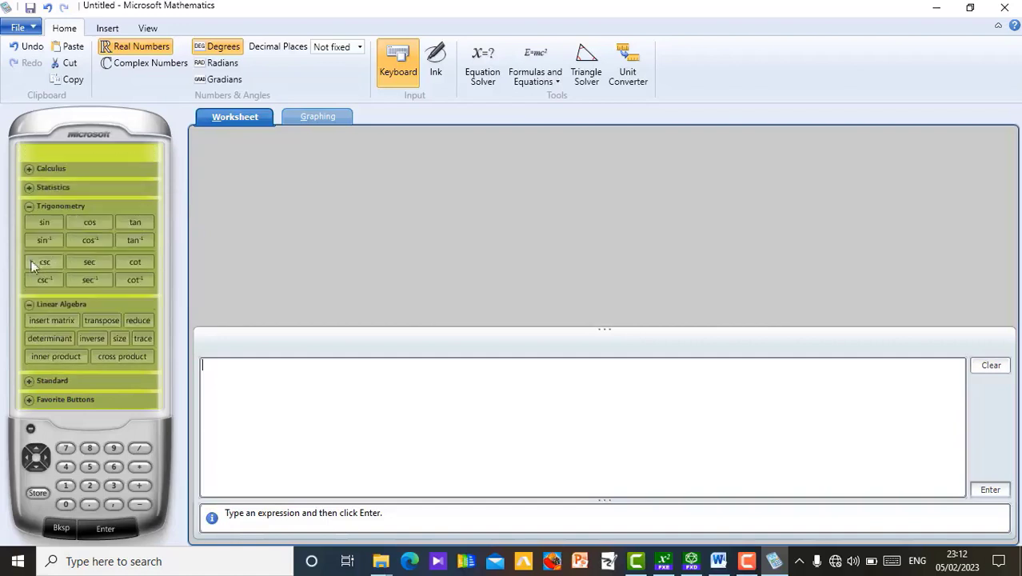
{"action": "left_click", "coordinate": [30, 306]}
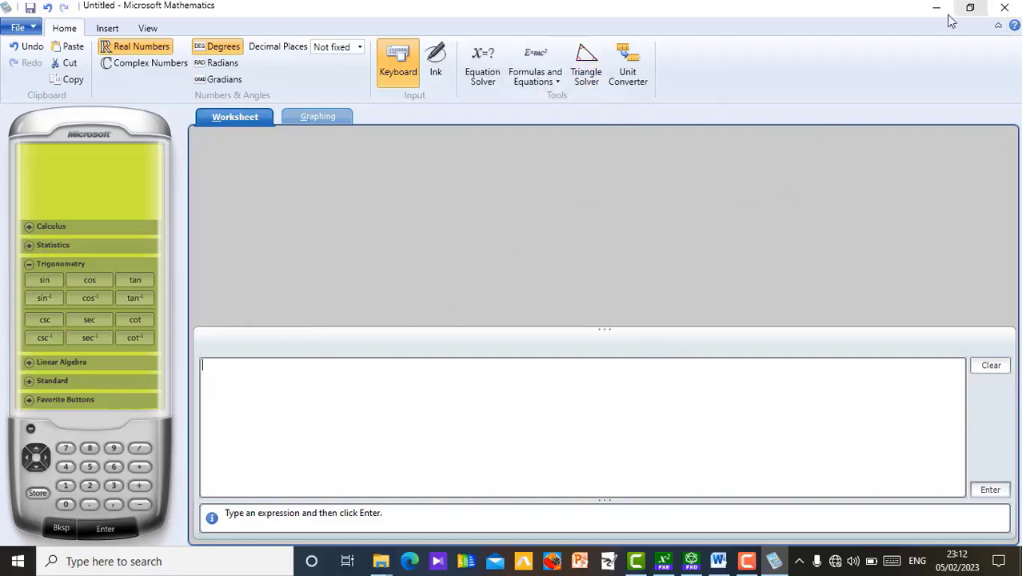
Switch to the blank Word document and insert a new equation reading 32 + 45
{"action": "left_click", "coordinate": [718, 560]}
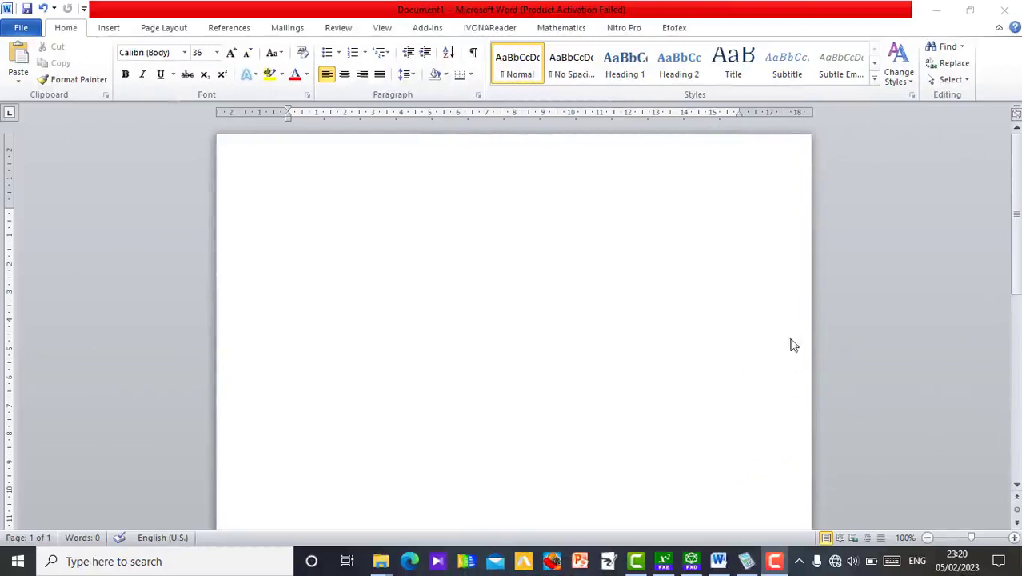
{"action": "left_click", "coordinate": [452, 232]}
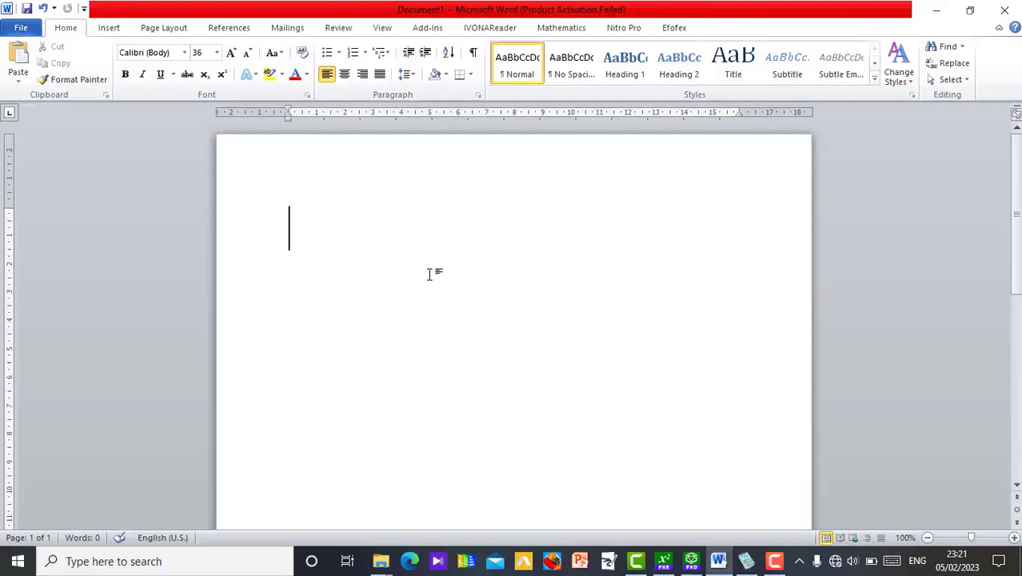
{"action": "left_click", "coordinate": [560, 28]}
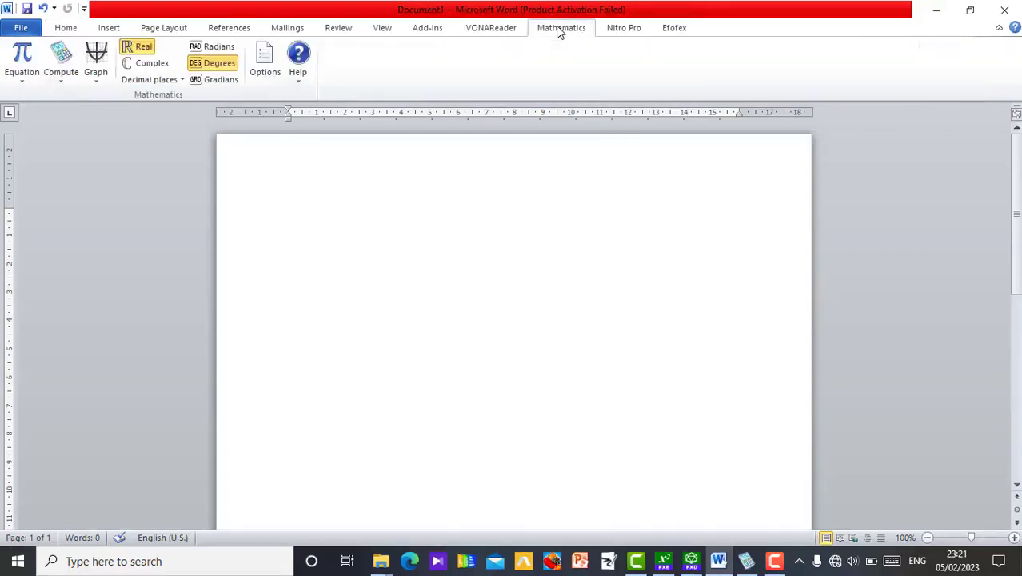
{"action": "left_click", "coordinate": [24, 55]}
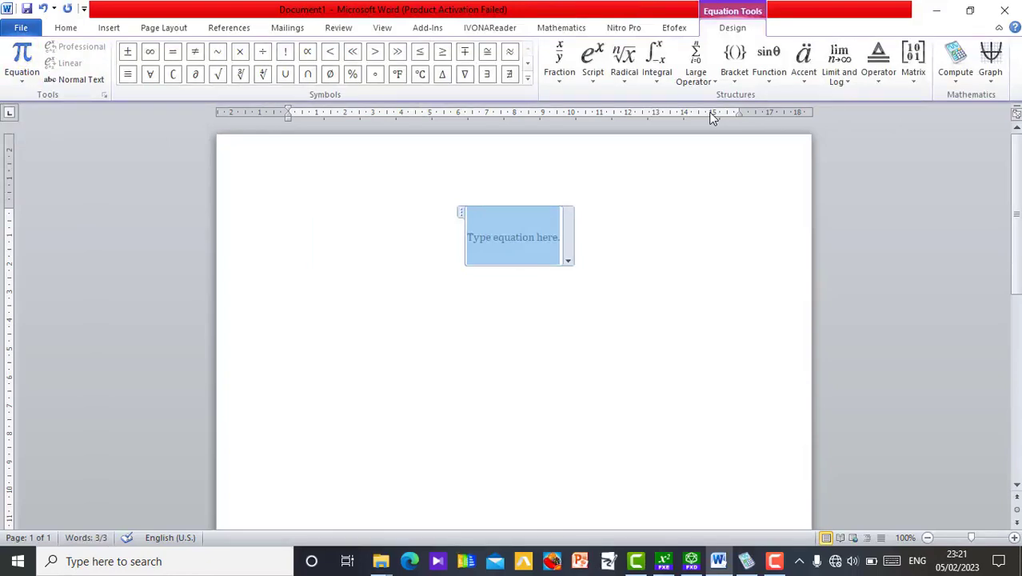
{"action": "type", "text": "32 "}
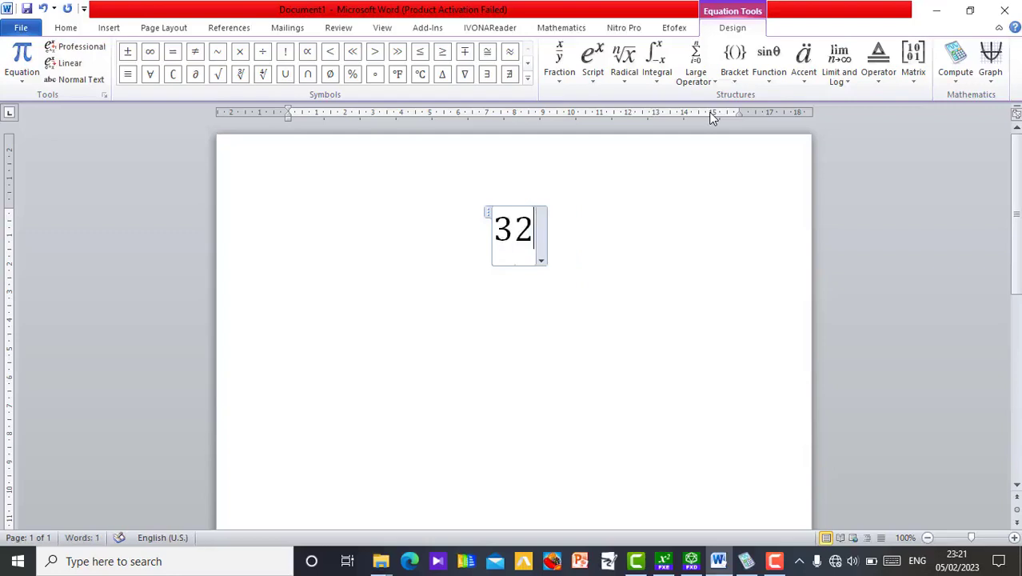
{"action": "type", "text": "+ 45"}
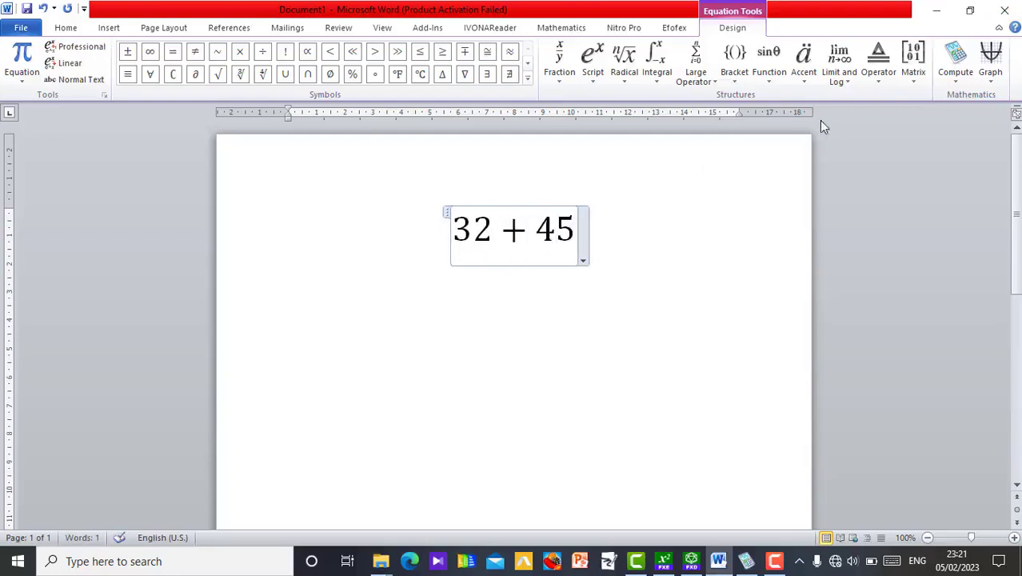
Calculate the 32 + 45 equation and join the result to it on one line with an equals sign
{"action": "left_click", "coordinate": [957, 85]}
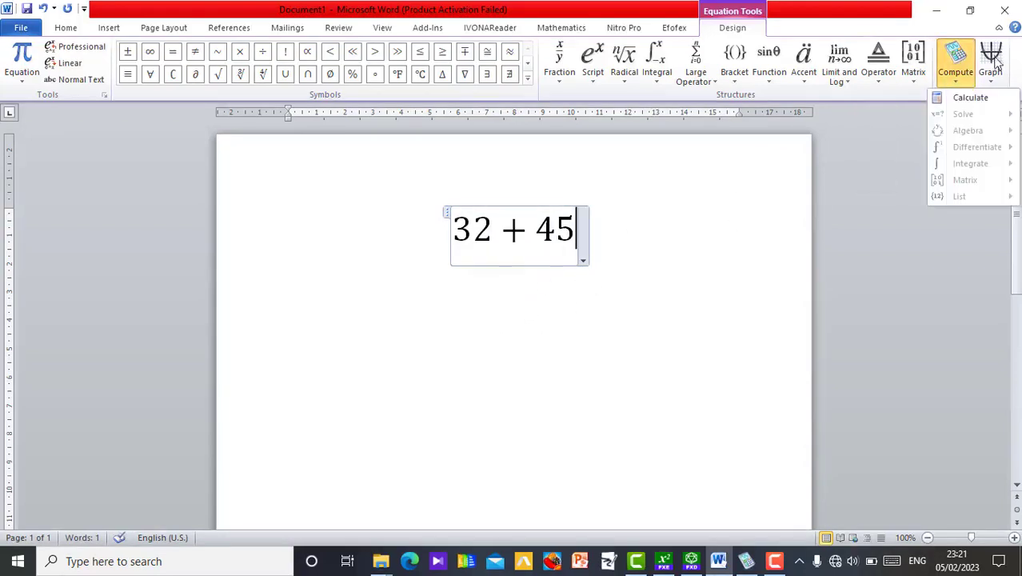
{"action": "left_click", "coordinate": [971, 99]}
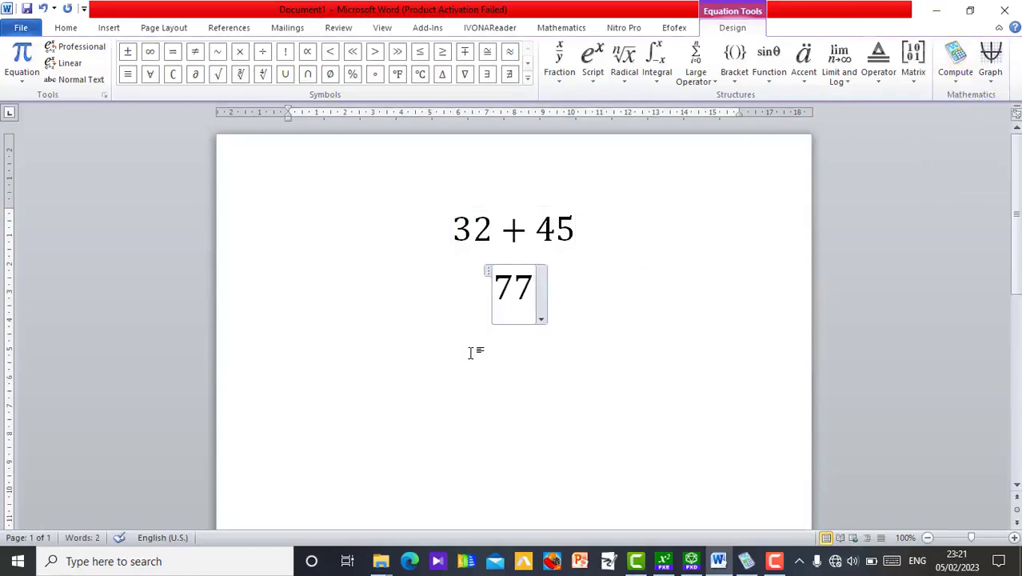
{"action": "type", "text": "="}
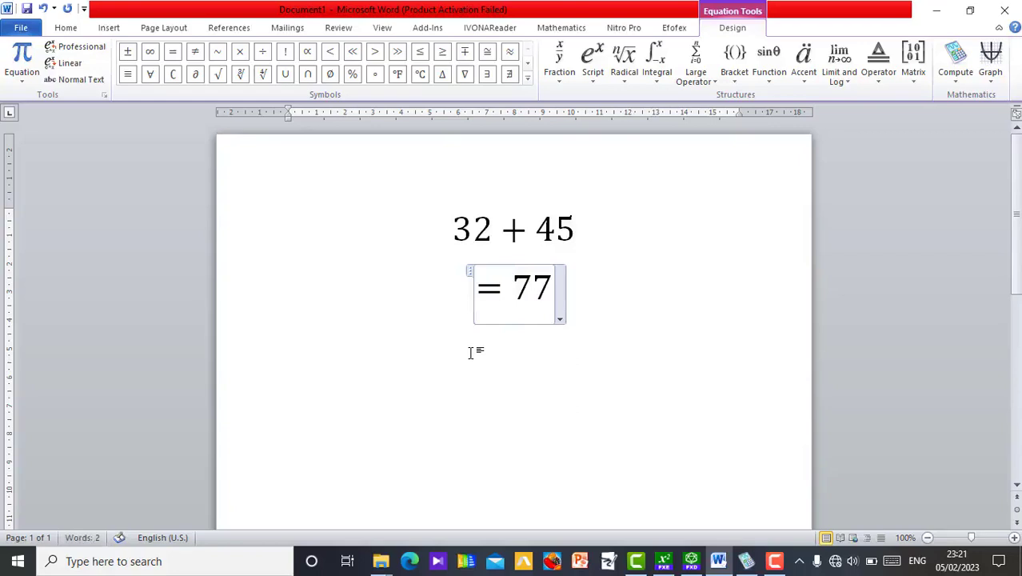
{"action": "key", "text": "Home"}
{"action": "key", "text": "BackSpace"}
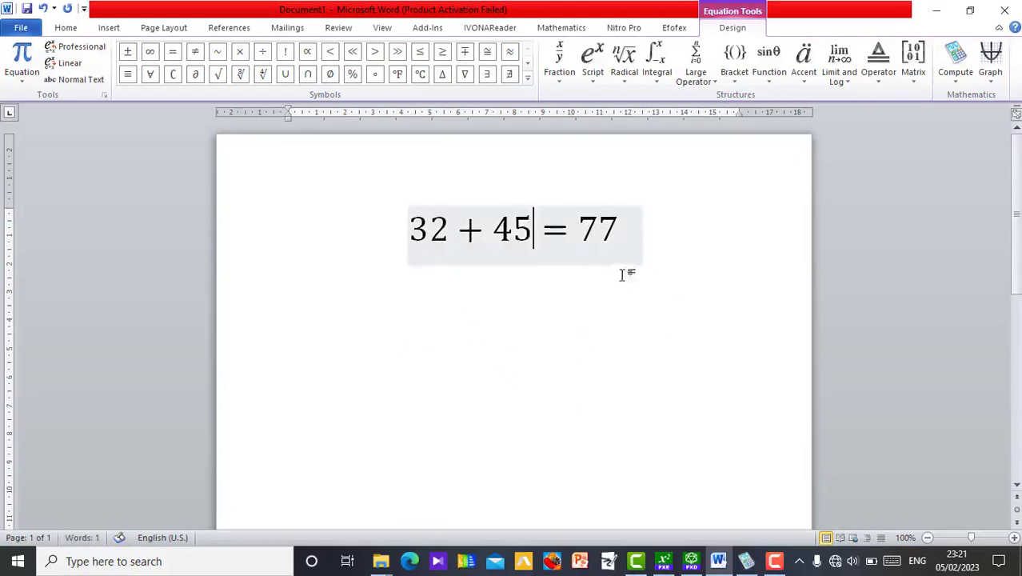
Run the Algebra Test computation on the equation 32 + 45 = 77
{"action": "left_click", "coordinate": [953, 86]}
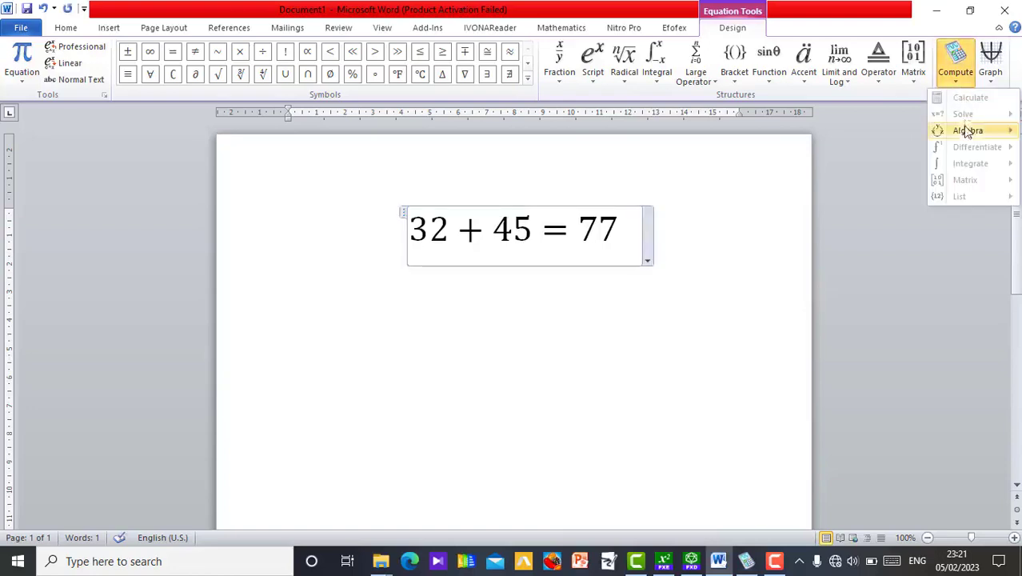
{"action": "mouse_move", "coordinate": [968, 134]}
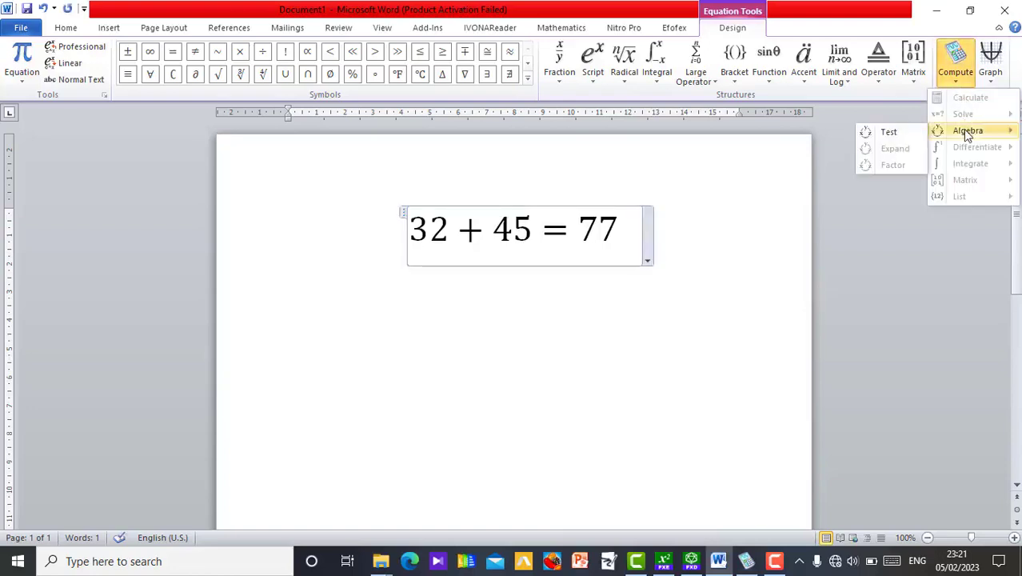
{"action": "left_click", "coordinate": [889, 132]}
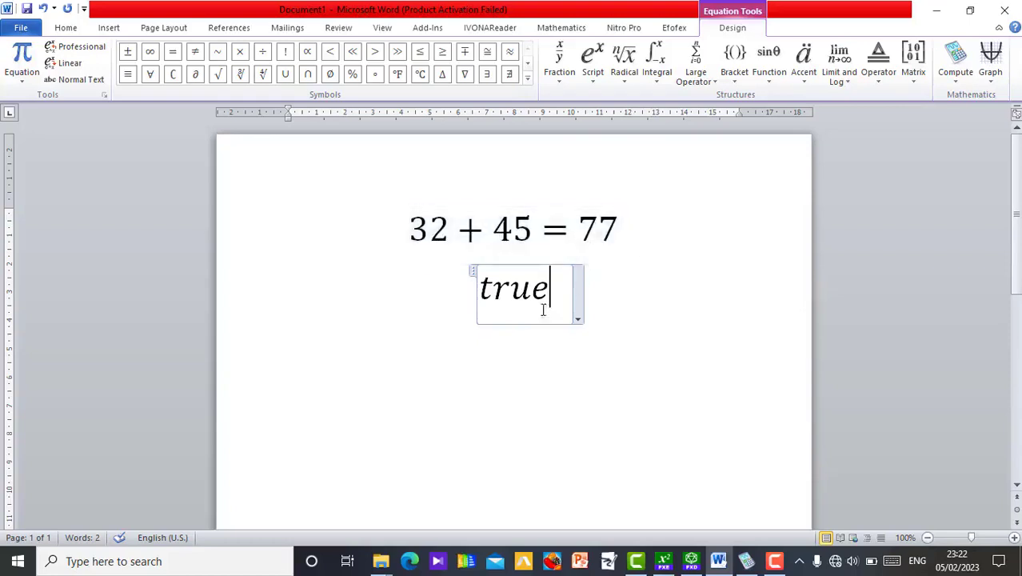
Change the equation's right-hand side to 72 and run the Algebra Test computation on it
{"action": "left_click", "coordinate": [596, 239]}
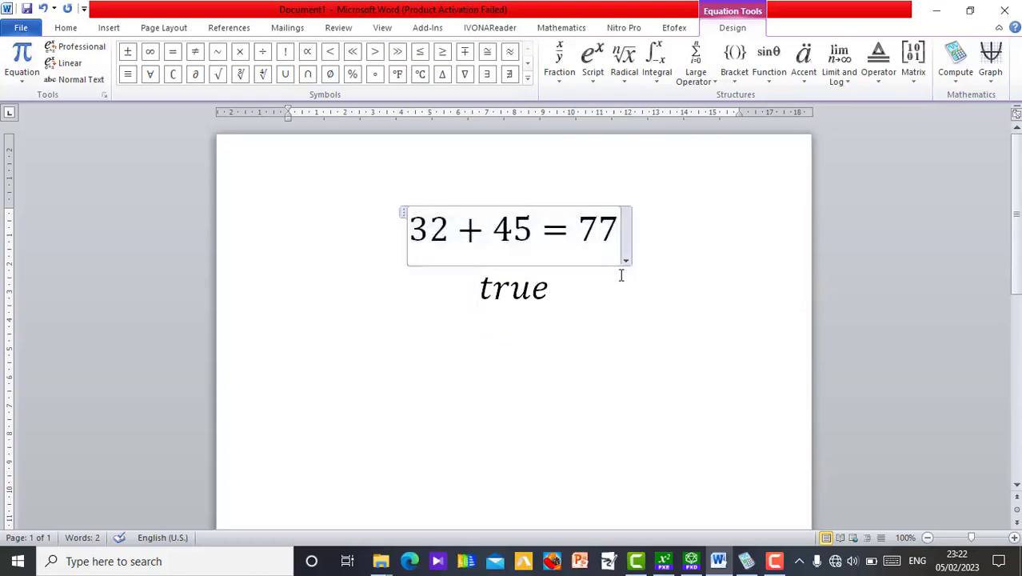
{"action": "key", "text": "Right"}
{"action": "key", "text": "BackSpace"}
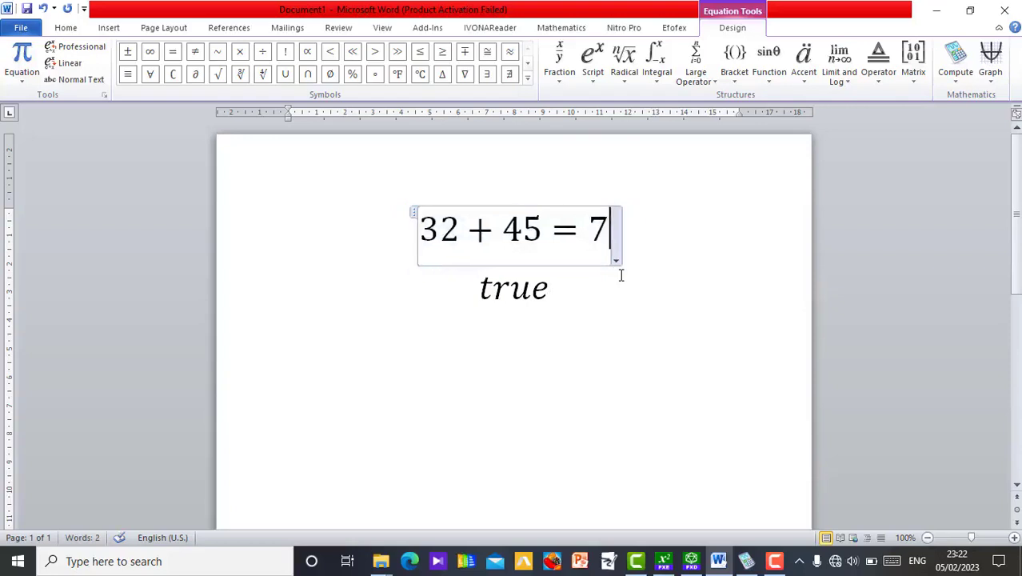
{"action": "type", "text": "2"}
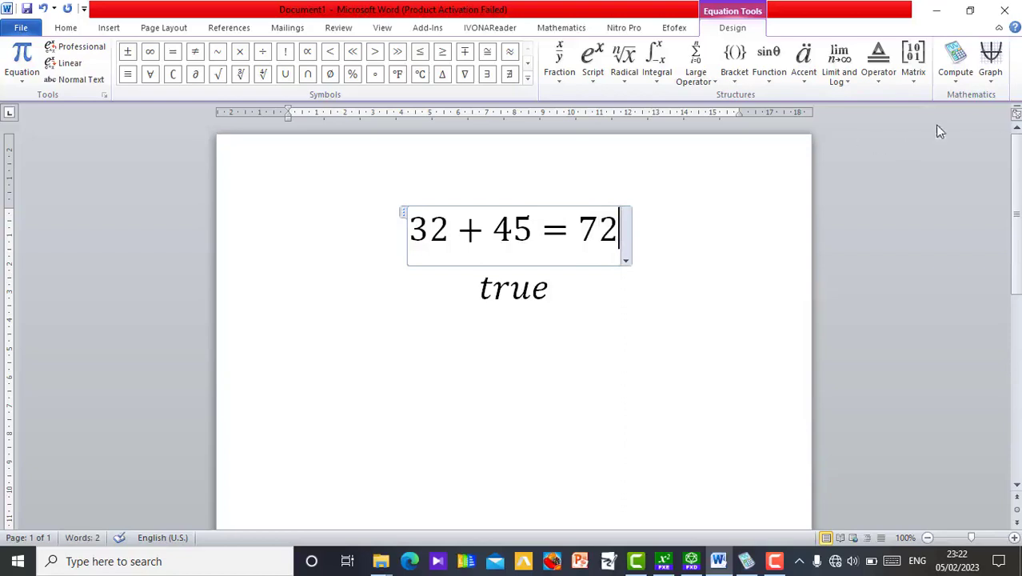
{"action": "left_click", "coordinate": [958, 78]}
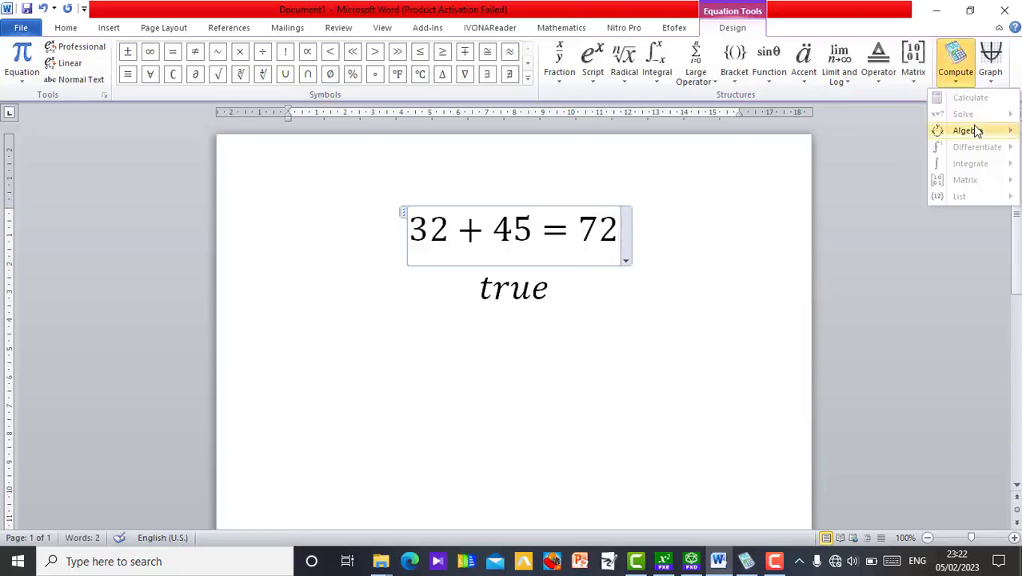
{"action": "mouse_move", "coordinate": [976, 130]}
{"action": "left_click", "coordinate": [890, 135]}
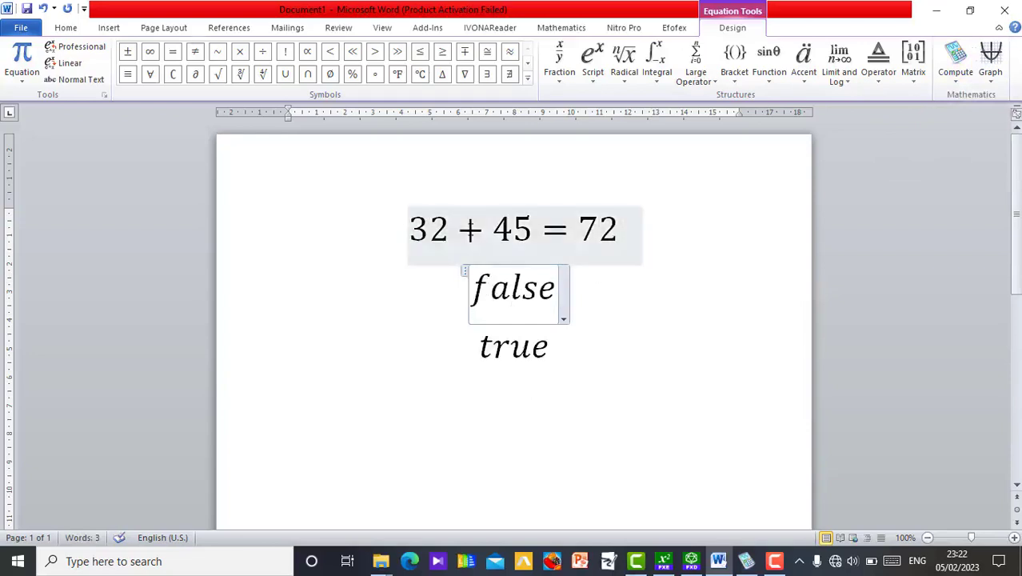
Delete the empty fraction from the Word page and switch to FX Equation
{"action": "left_click", "coordinate": [591, 358]}
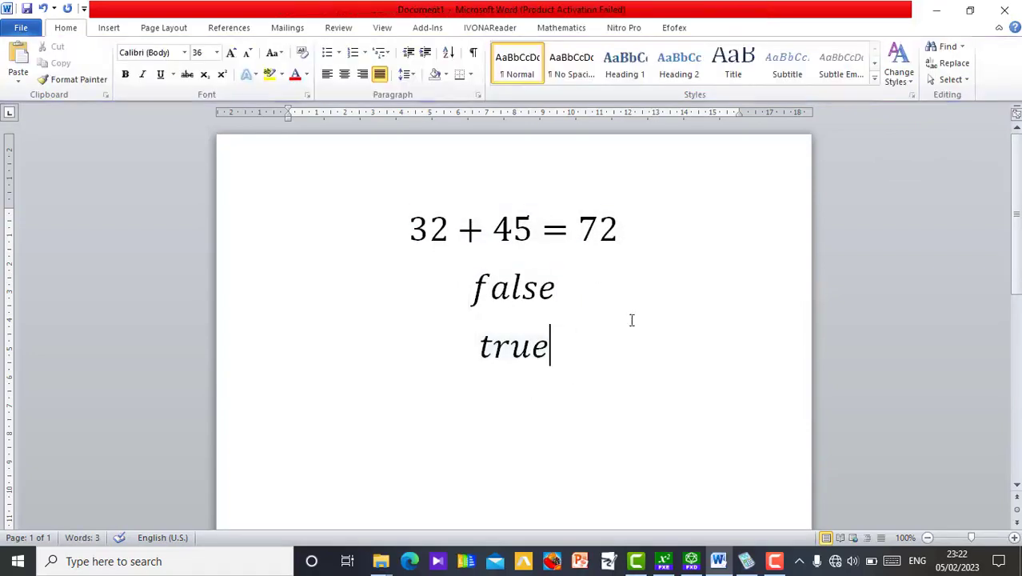
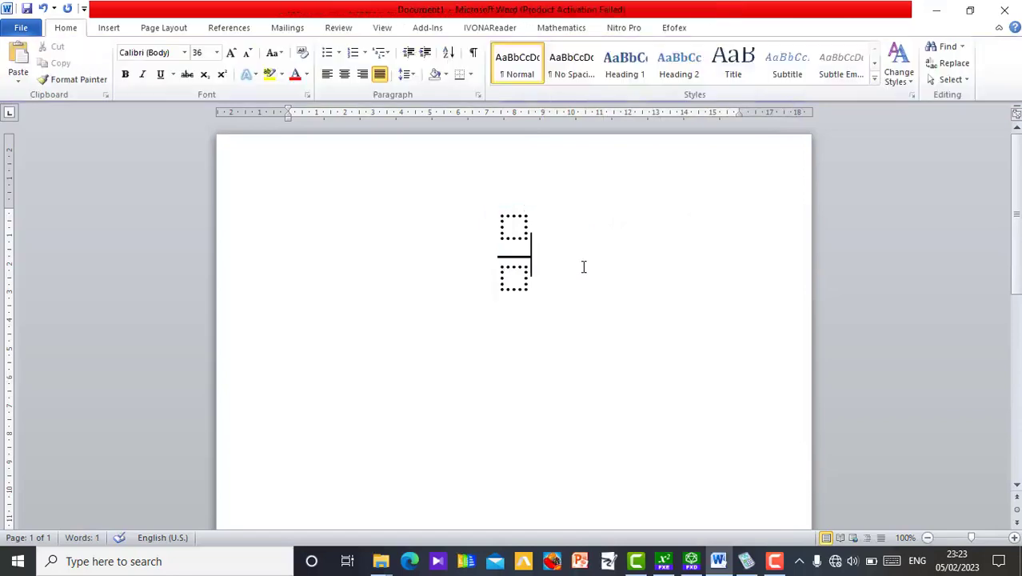
{"action": "key", "text": "BackSpace"}
{"action": "key", "text": "BackSpace"}
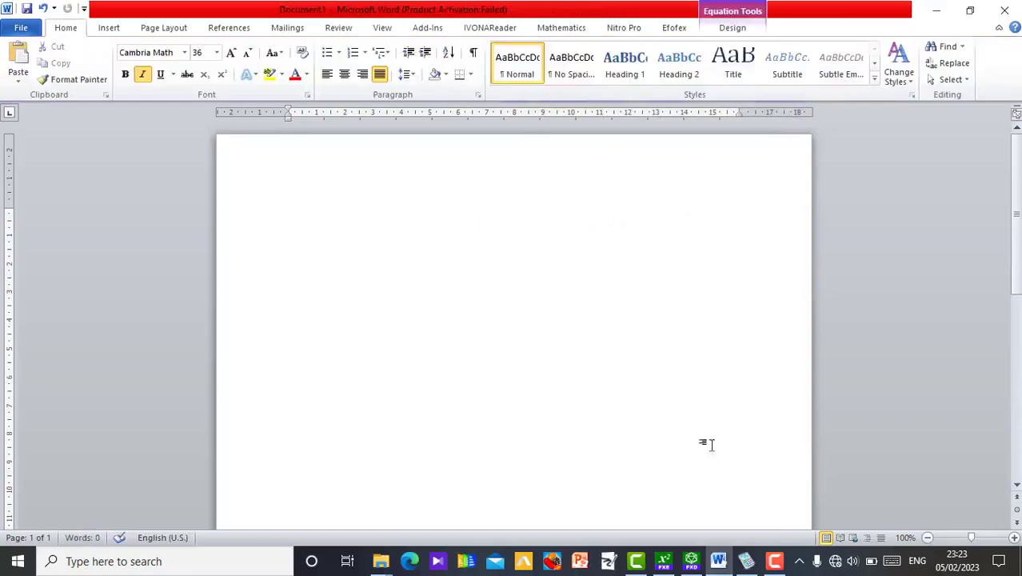
{"action": "left_click", "coordinate": [664, 561]}
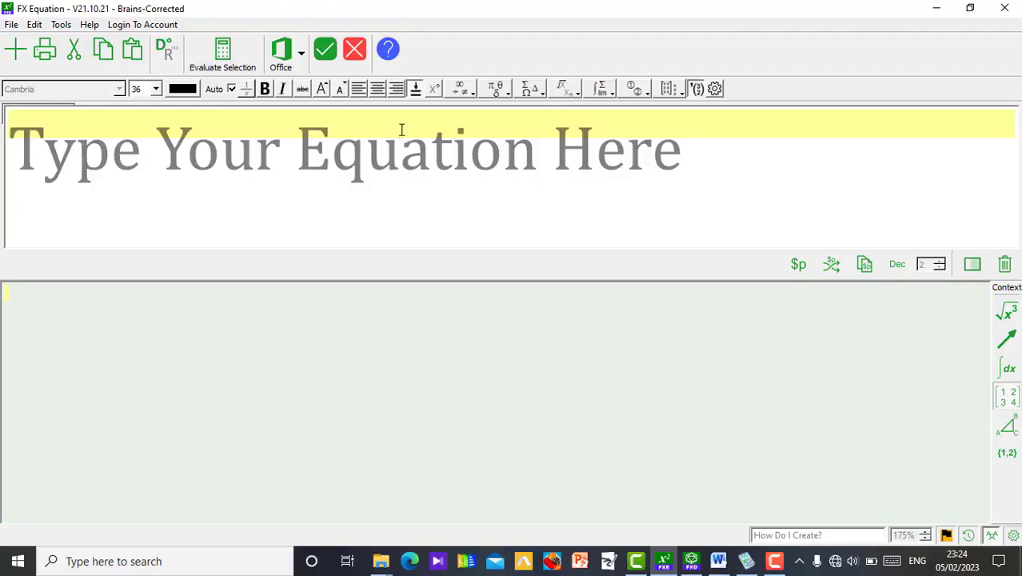
Write the fraction sum 2/5+7/11 in the equation editor
{"action": "left_click", "coordinate": [156, 88]}
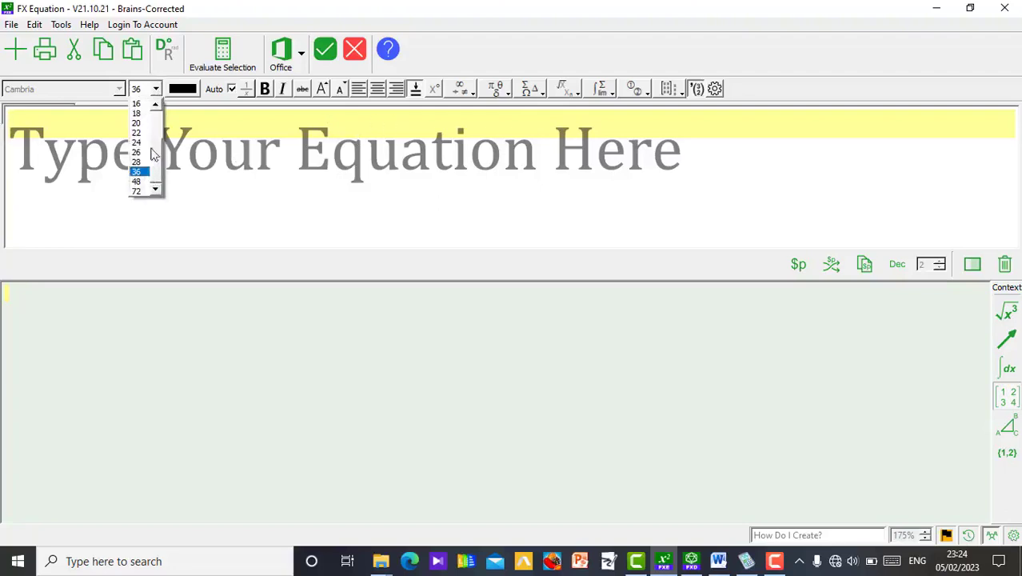
{"action": "left_click", "coordinate": [156, 88]}
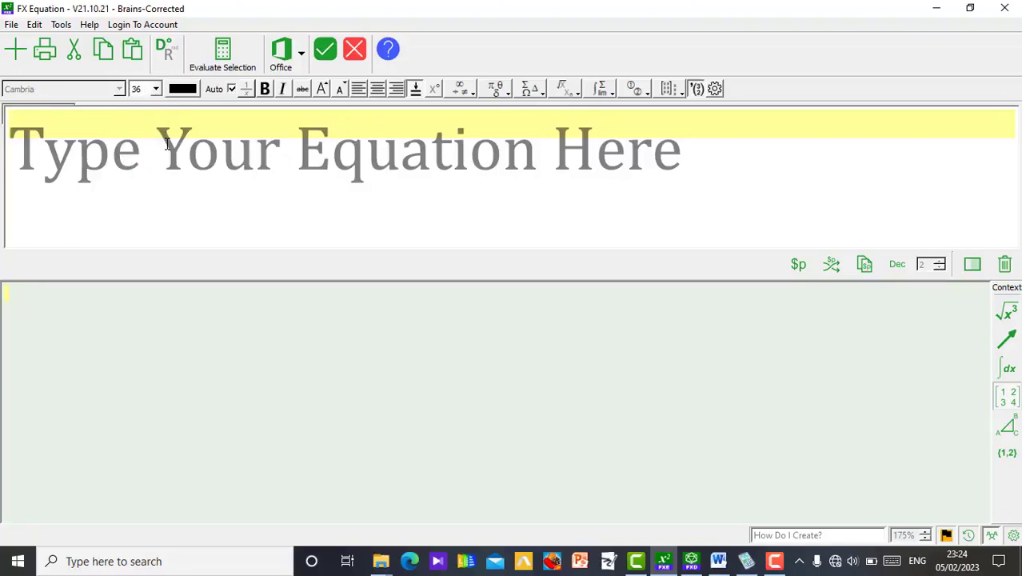
{"action": "type", "text": "2/5"}
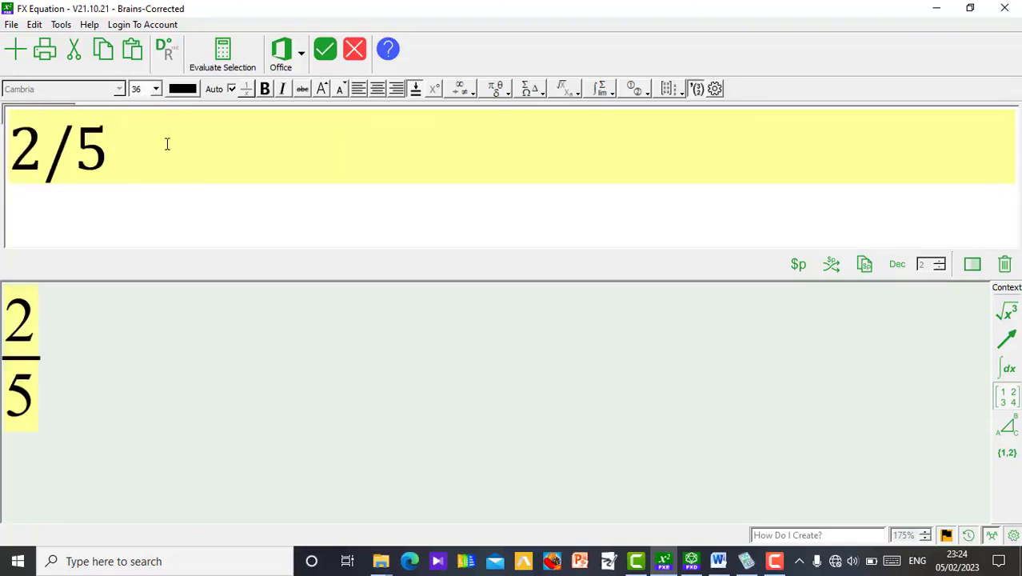
{"action": "type", "text": "+"}
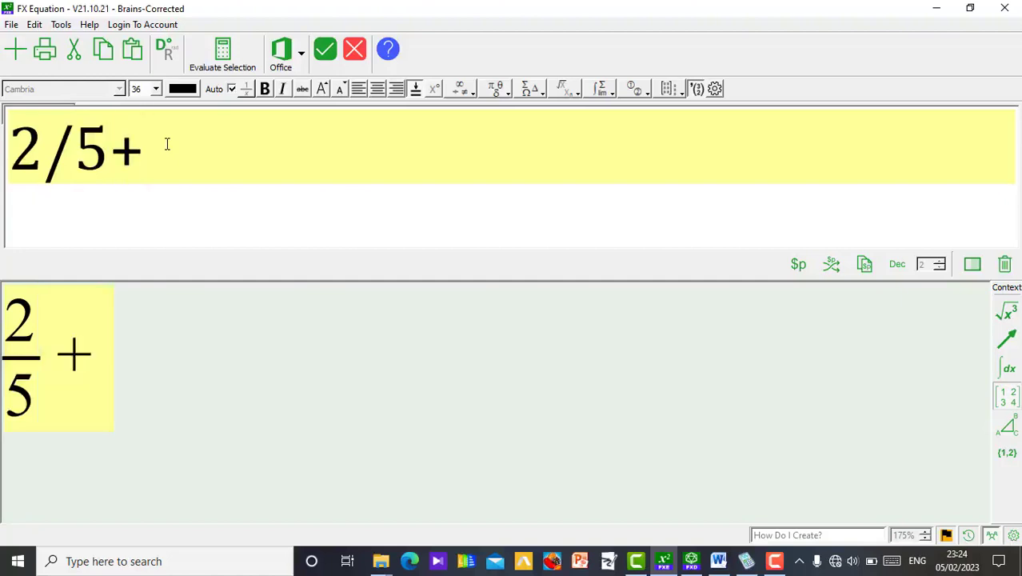
{"action": "type", "text": "7."}
{"action": "key", "text": "BackSpace"}
{"action": "type", "text": "/"}
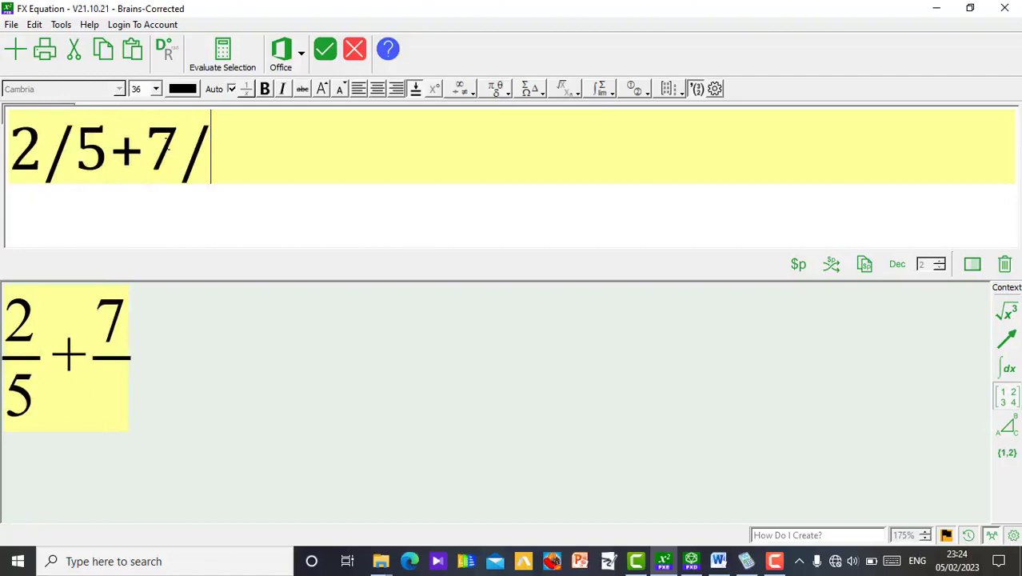
{"action": "type", "text": "11"}
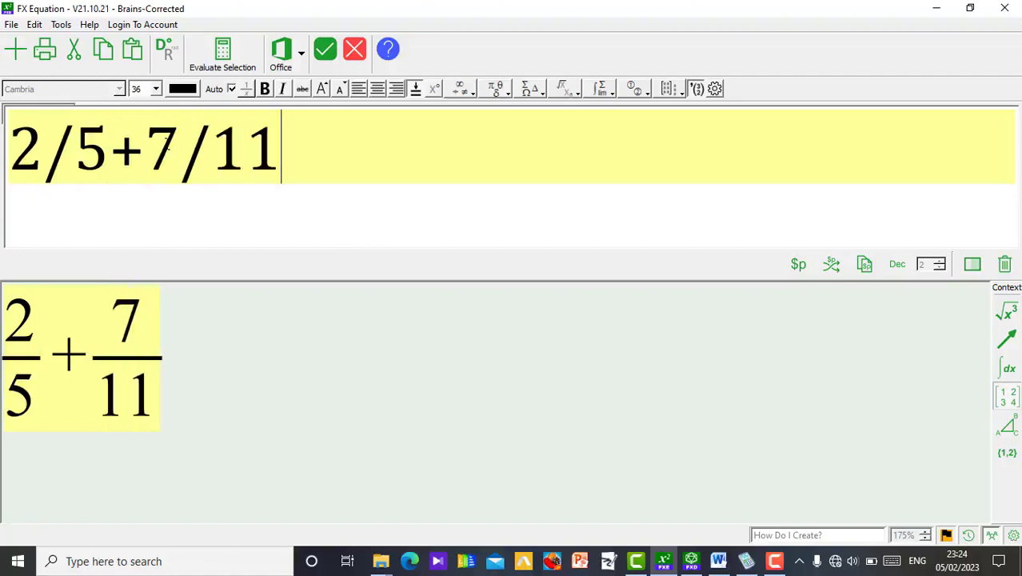
Accept the finished fraction sum and paste it onto the blank Word page
{"action": "left_click", "coordinate": [326, 50]}
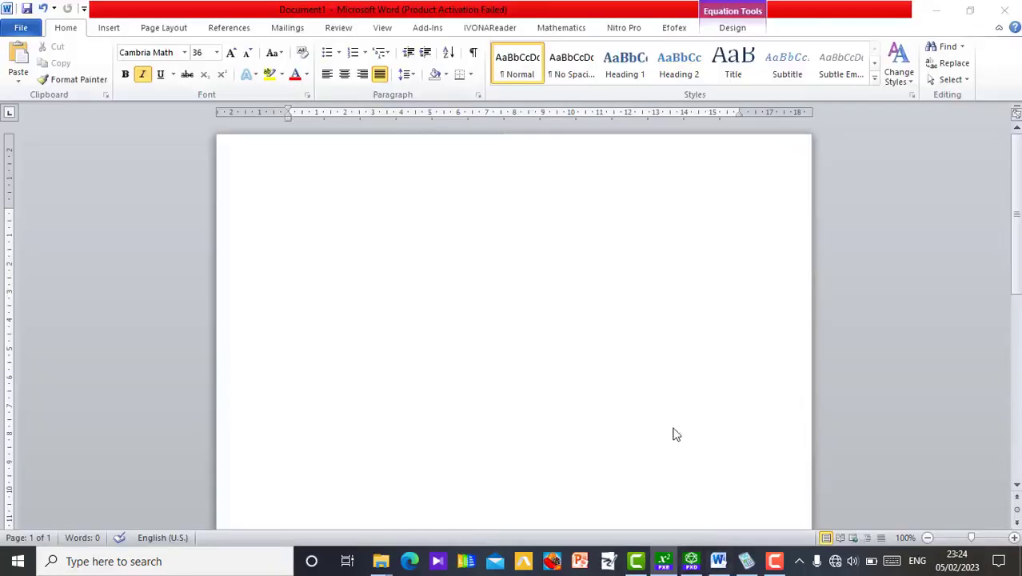
{"action": "left_click", "coordinate": [472, 244]}
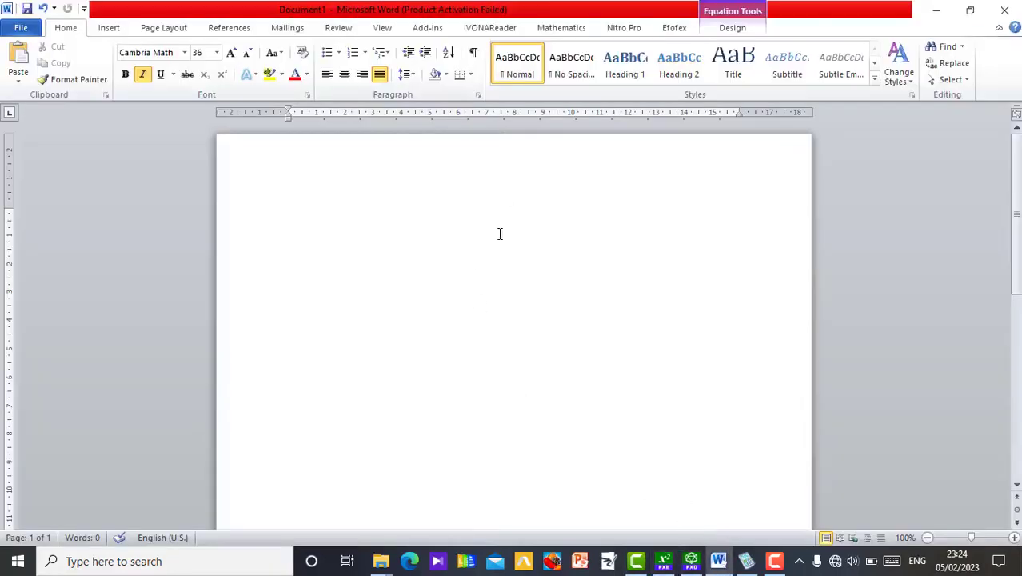
{"action": "key", "text": "ctrl+v"}
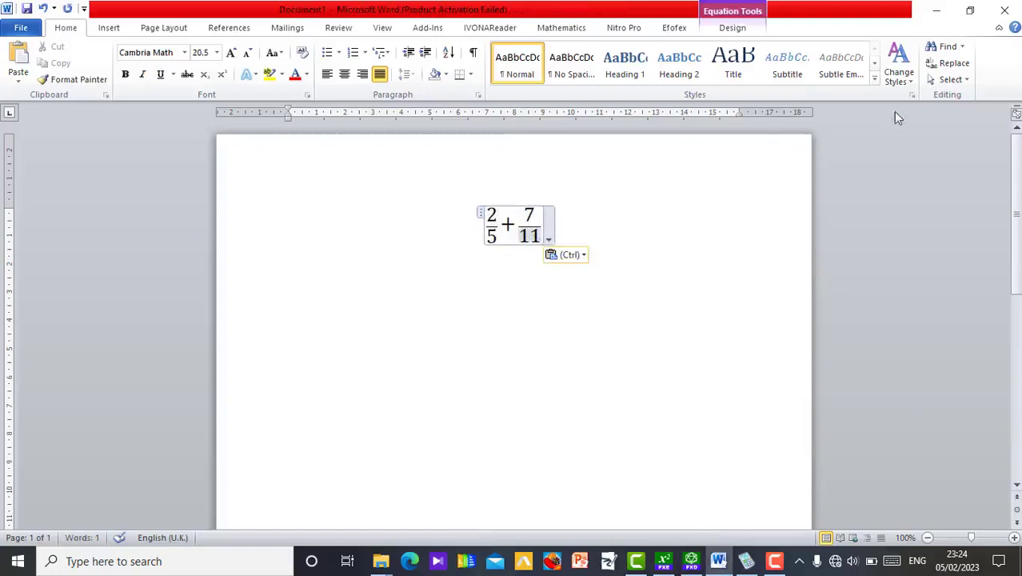
Calculate the pasted fraction sum and join the result to it on one line with an equals sign
{"action": "left_click", "coordinate": [546, 31]}
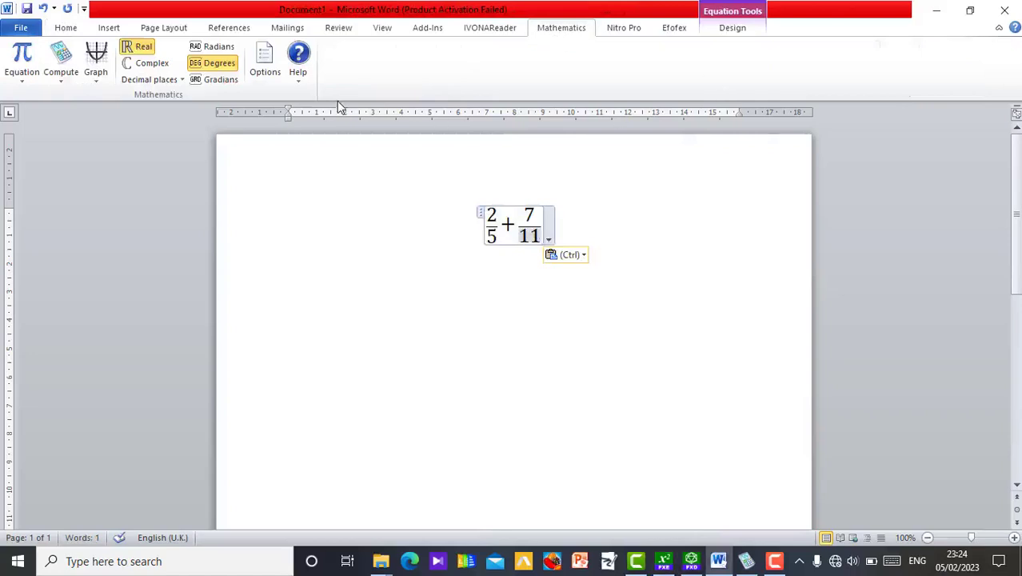
{"action": "left_click", "coordinate": [59, 82]}
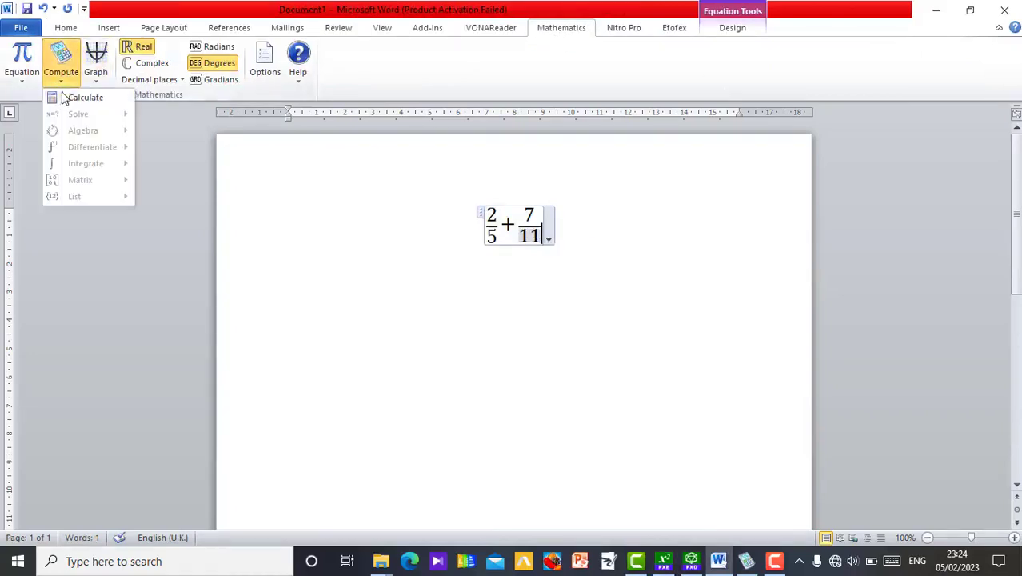
{"action": "left_click", "coordinate": [69, 99]}
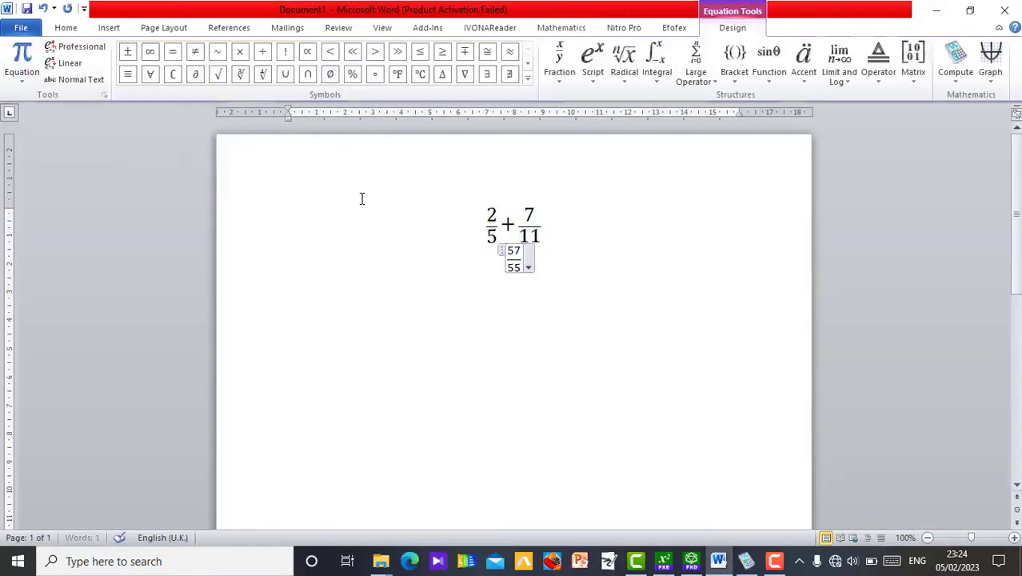
{"action": "key", "text": "Left"}
{"action": "key", "text": "Up"}
{"action": "type", "text": "="}
{"action": "key", "text": "Left"}
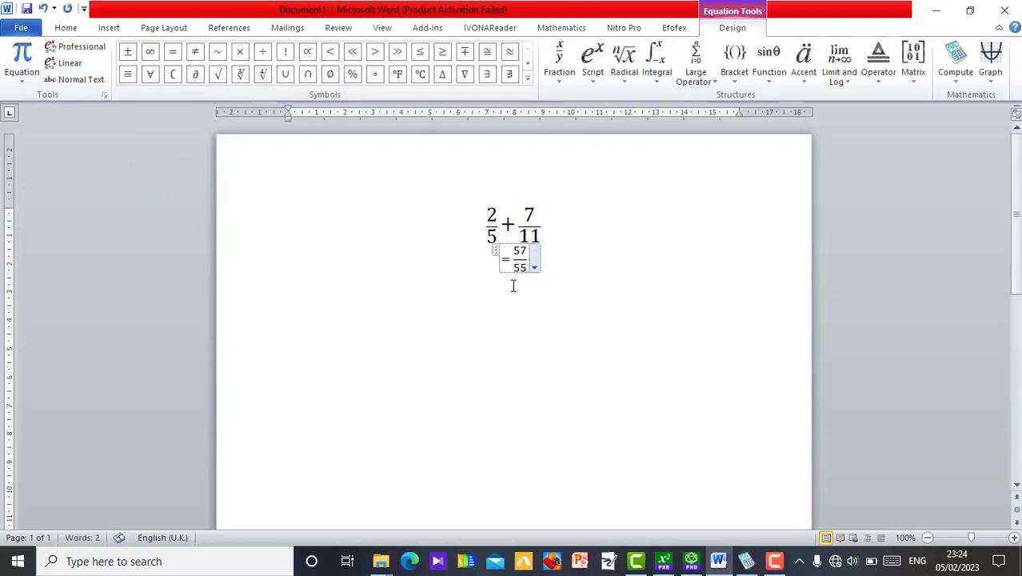
{"action": "key", "text": "BackSpace"}
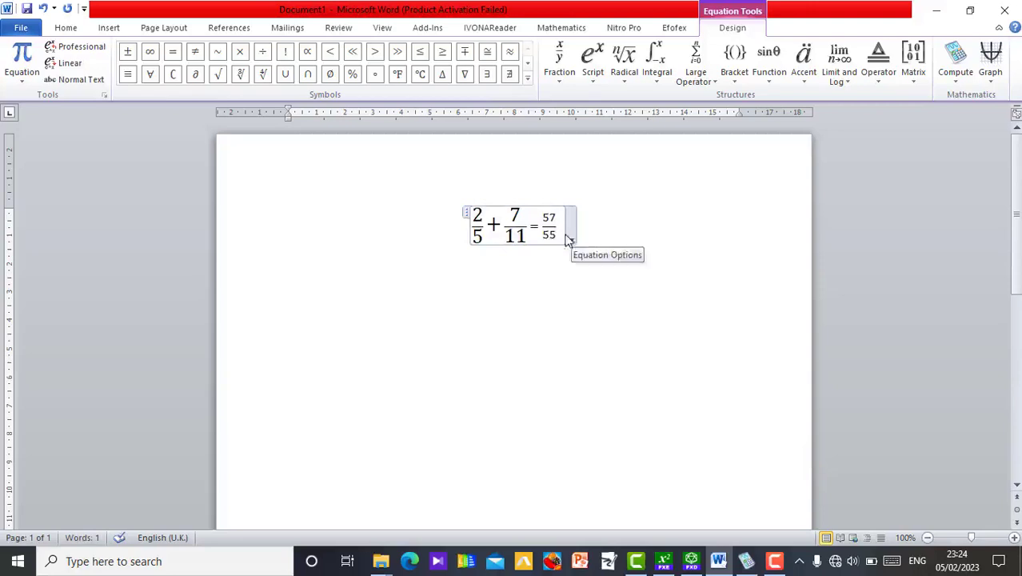
Set the result fraction's font size to 24 and start a new line below the equation
{"action": "left_click", "coordinate": [562, 225]}
{"action": "left_click_drag", "start_coordinate": [562, 225], "coordinate": [552, 225]}
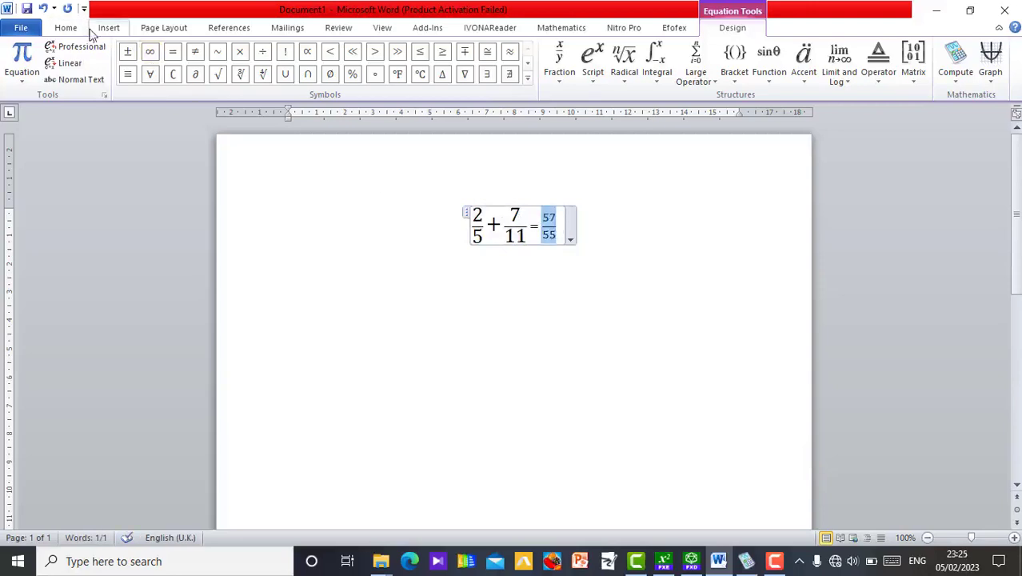
{"action": "left_click", "coordinate": [104, 31]}
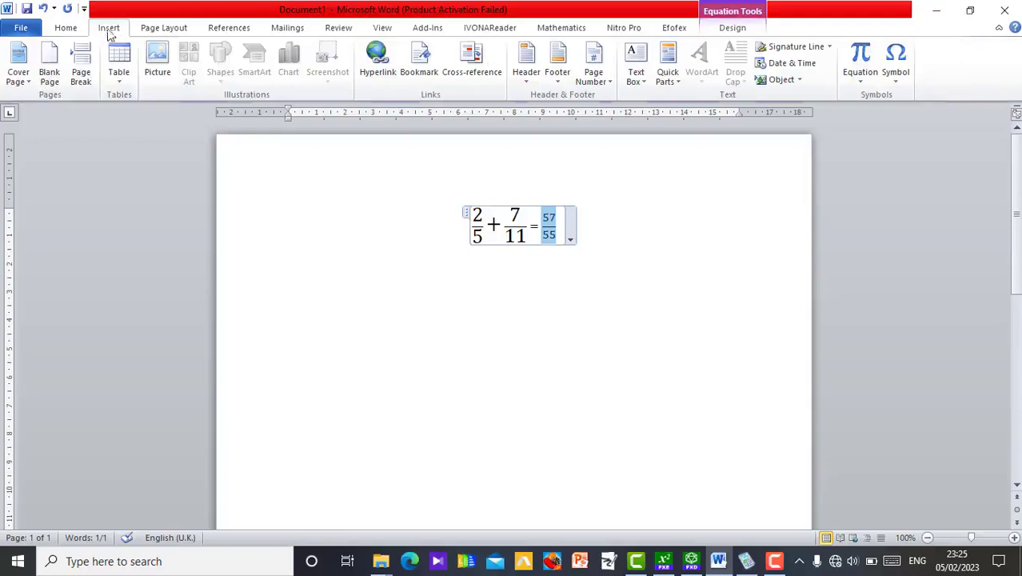
{"action": "left_click", "coordinate": [67, 29]}
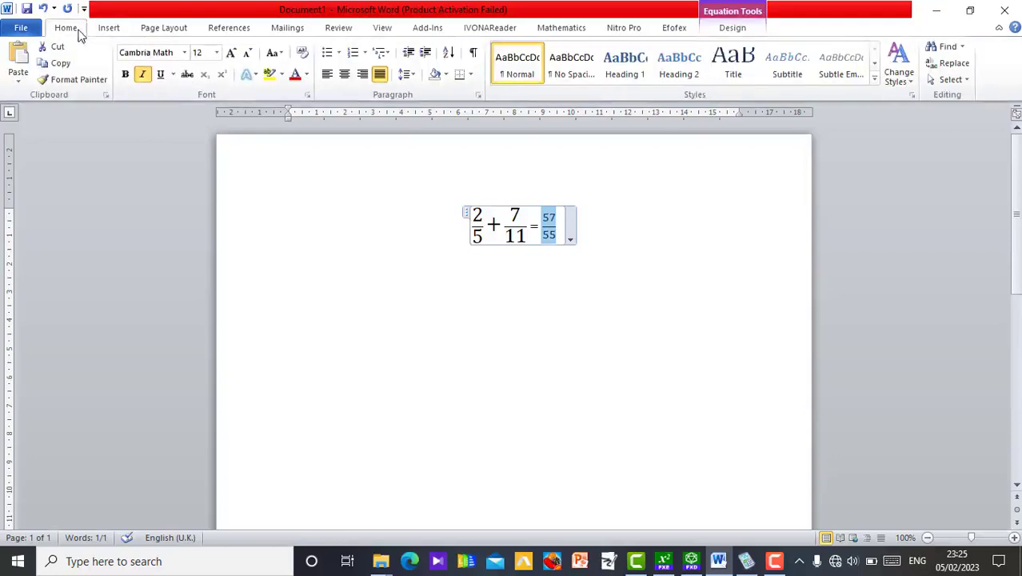
{"action": "left_click", "coordinate": [216, 56]}
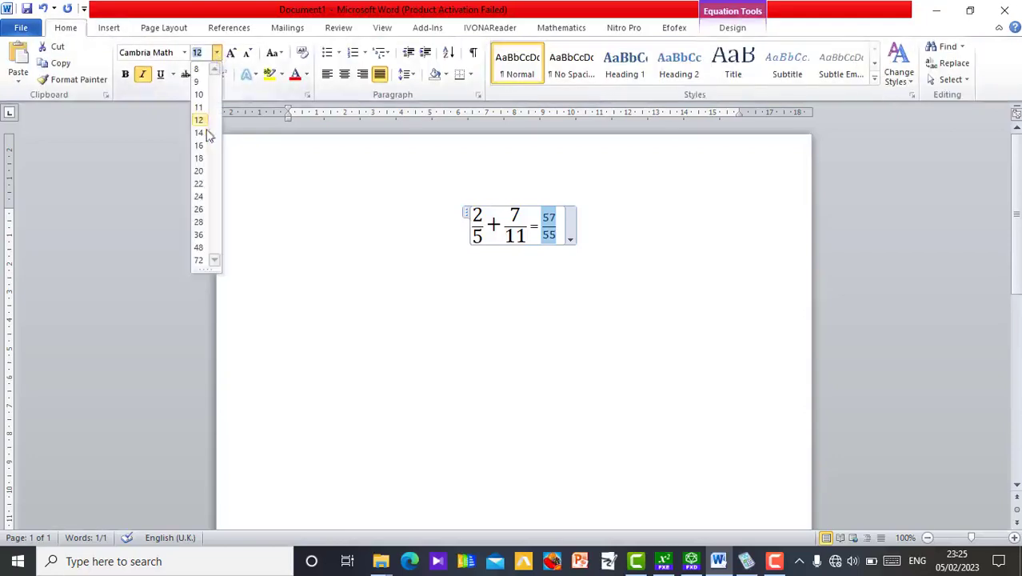
{"action": "left_click", "coordinate": [201, 196]}
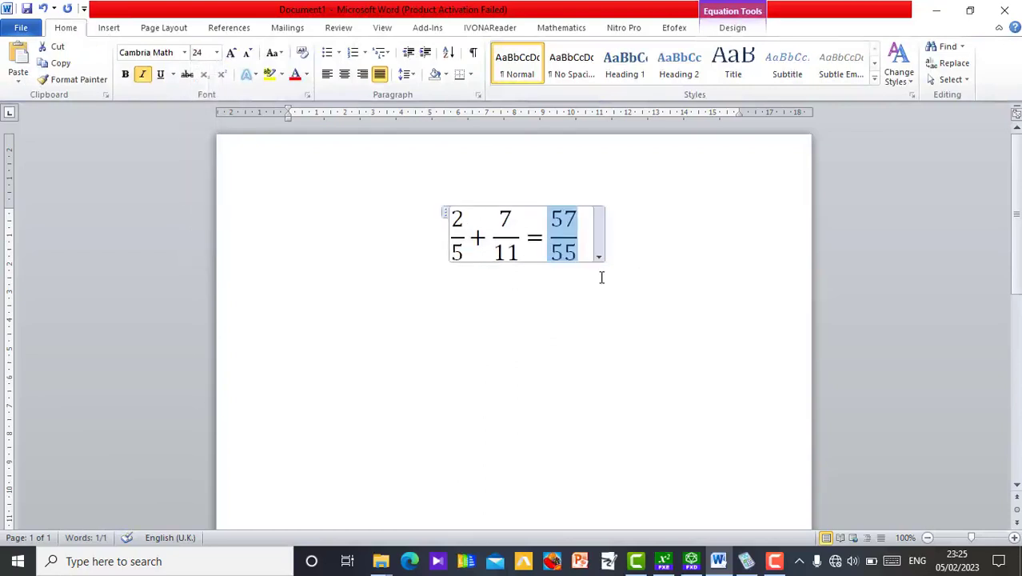
{"action": "left_click", "coordinate": [638, 230]}
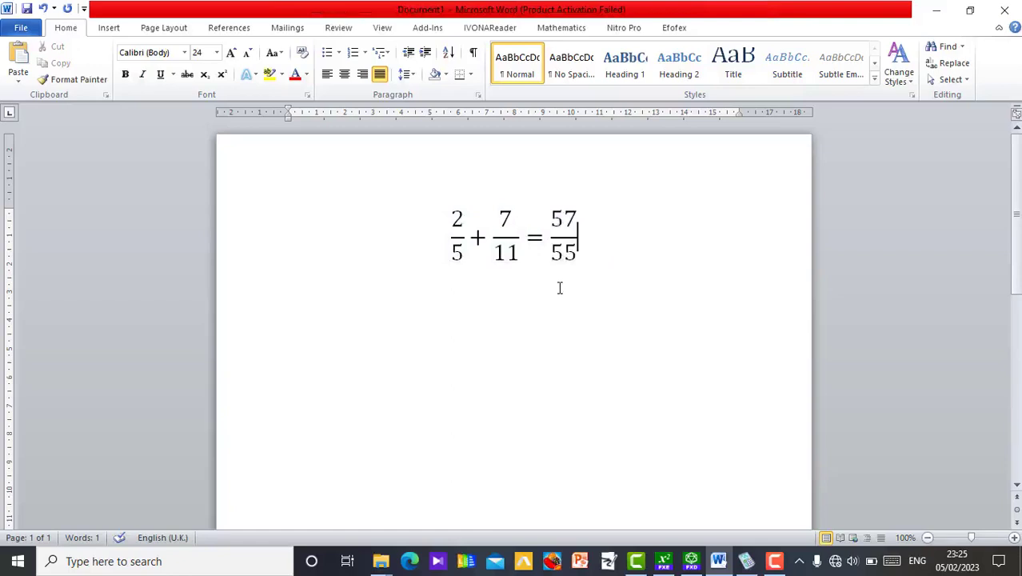
{"action": "key", "text": "Return"}
Switch to FX Equation and clear the fraction sum from the editor
{"action": "left_click", "coordinate": [663, 562]}
{"action": "key", "text": "ctrl+a"}
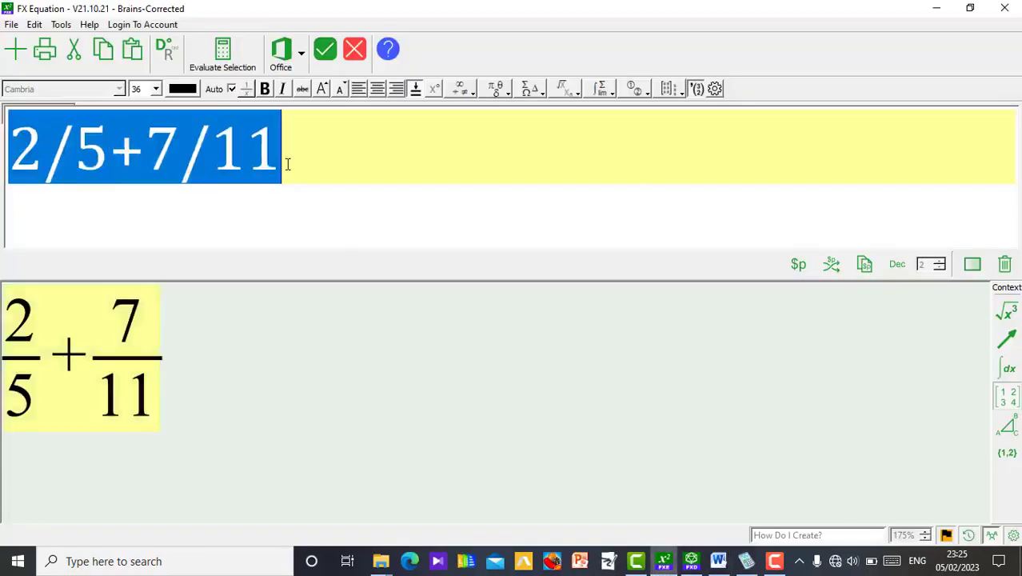
{"action": "key", "text": "Delete"}
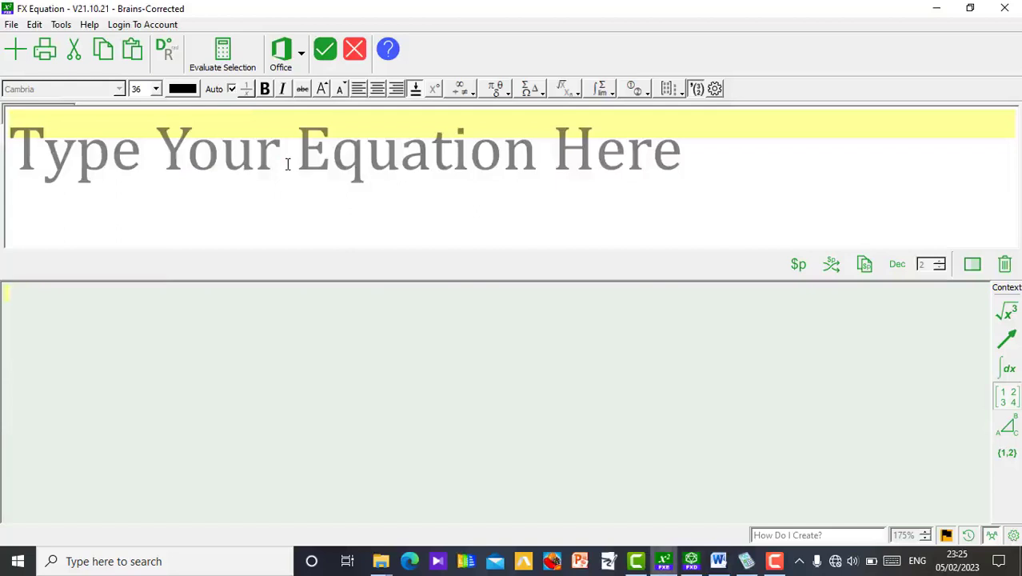
Write the square-root expression sr25+sr75-sr125 in the equation editor
{"action": "type", "text": "sr"}
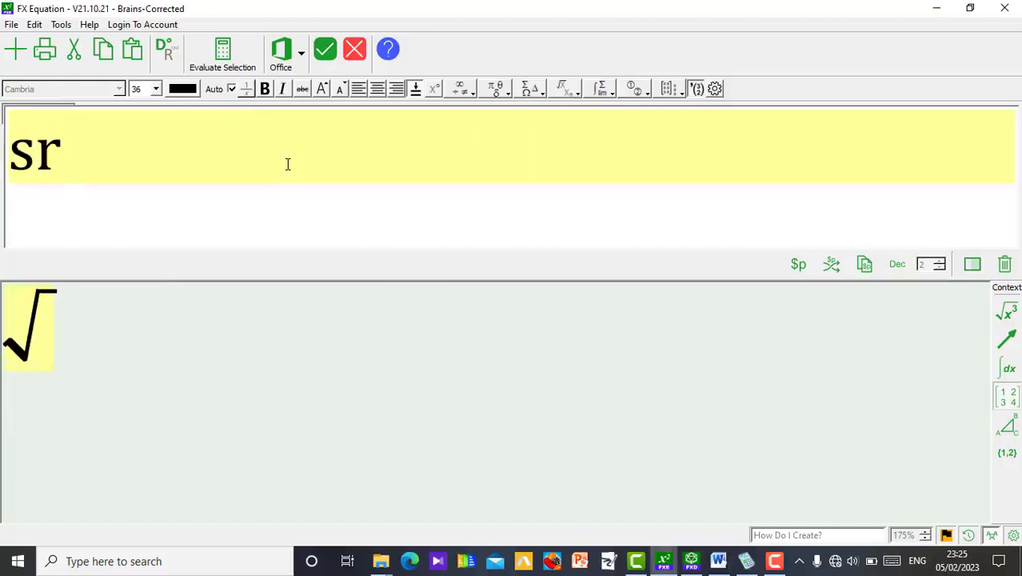
{"action": "type", "text": "25"}
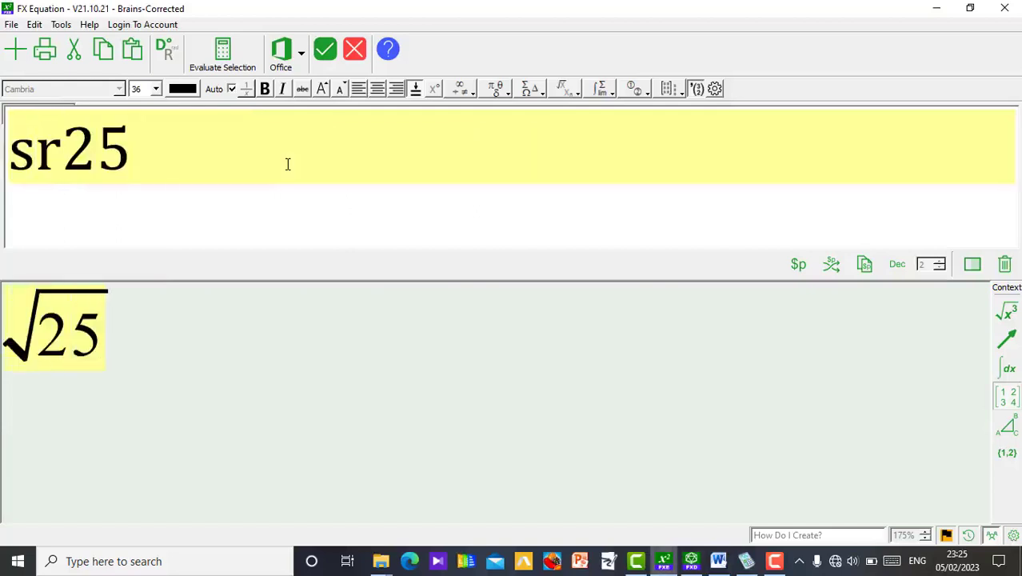
{"action": "type", "text": "+sr7"}
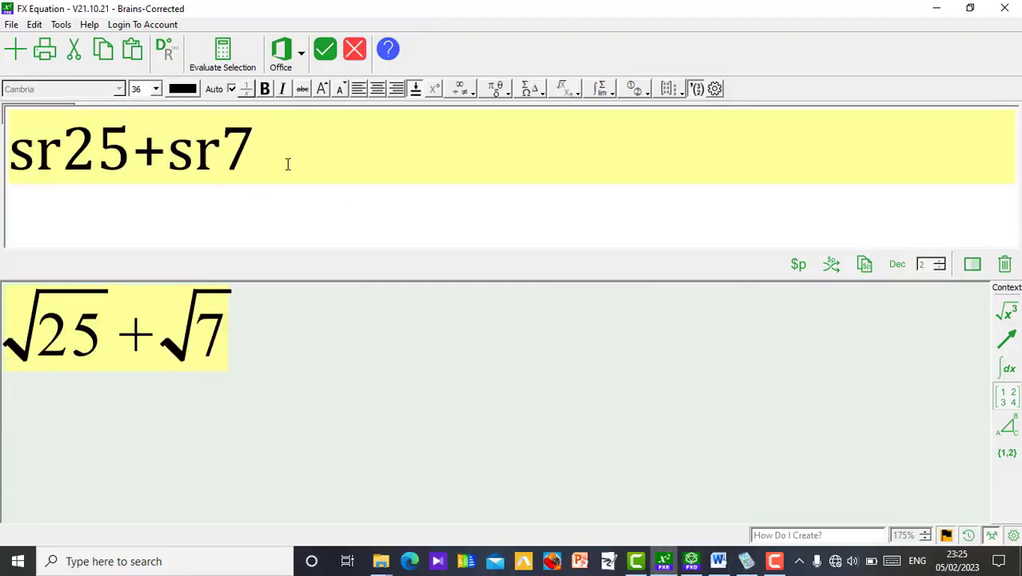
{"action": "type", "text": "5"}
{"action": "type", "text": "-"}
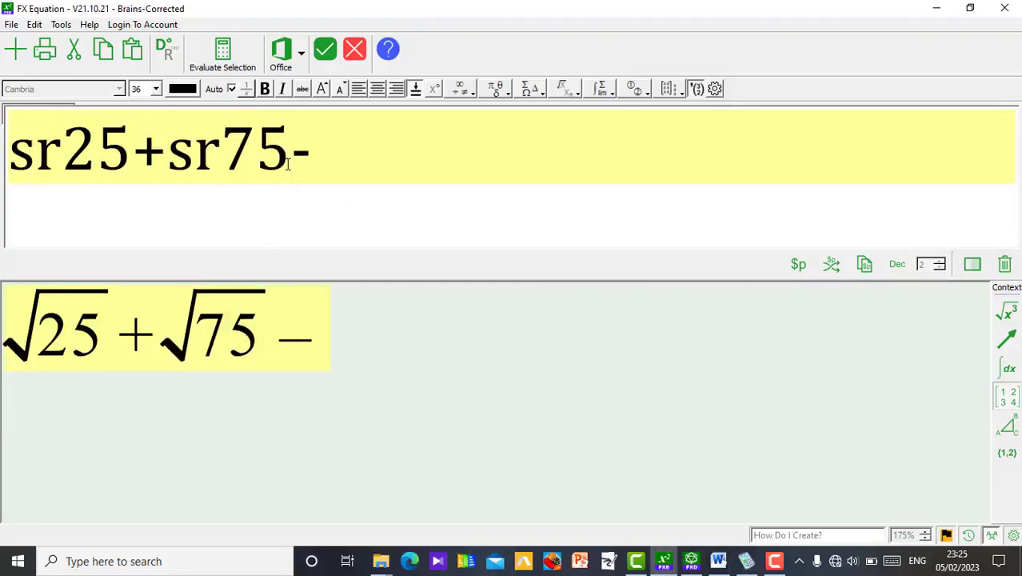
{"action": "type", "text": "sr"}
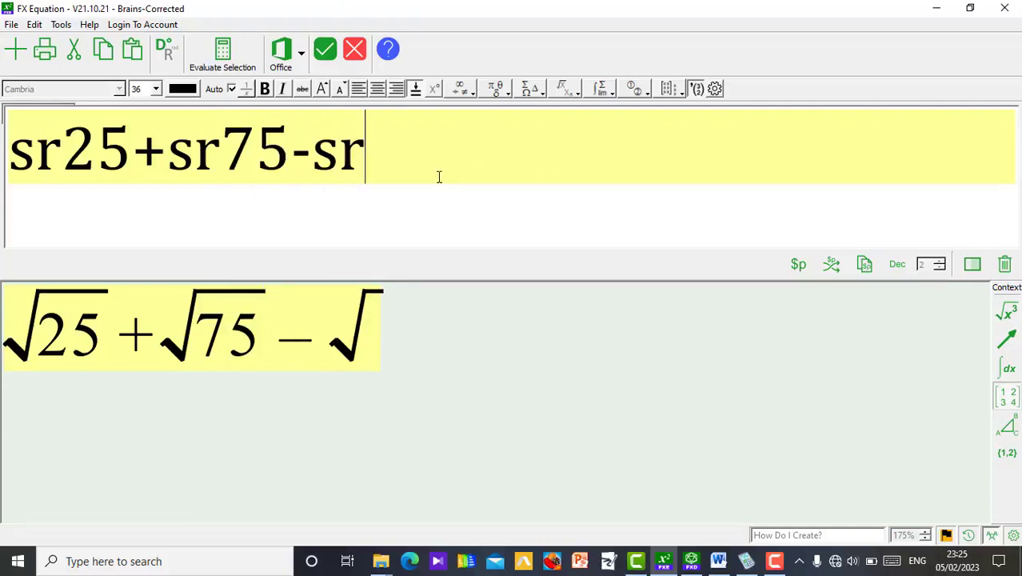
{"action": "type", "text": "1"}
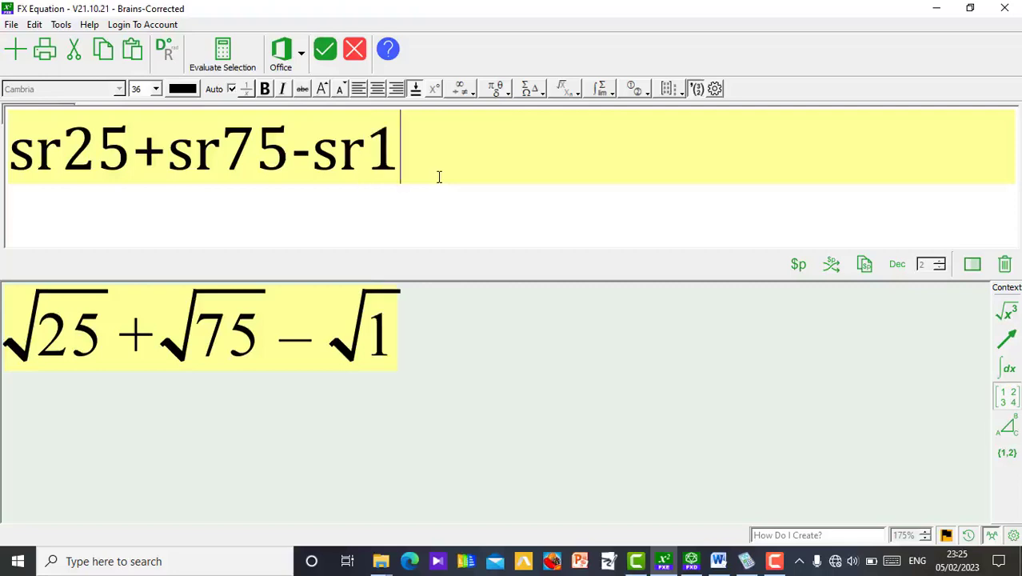
{"action": "key", "text": "BackSpace"}
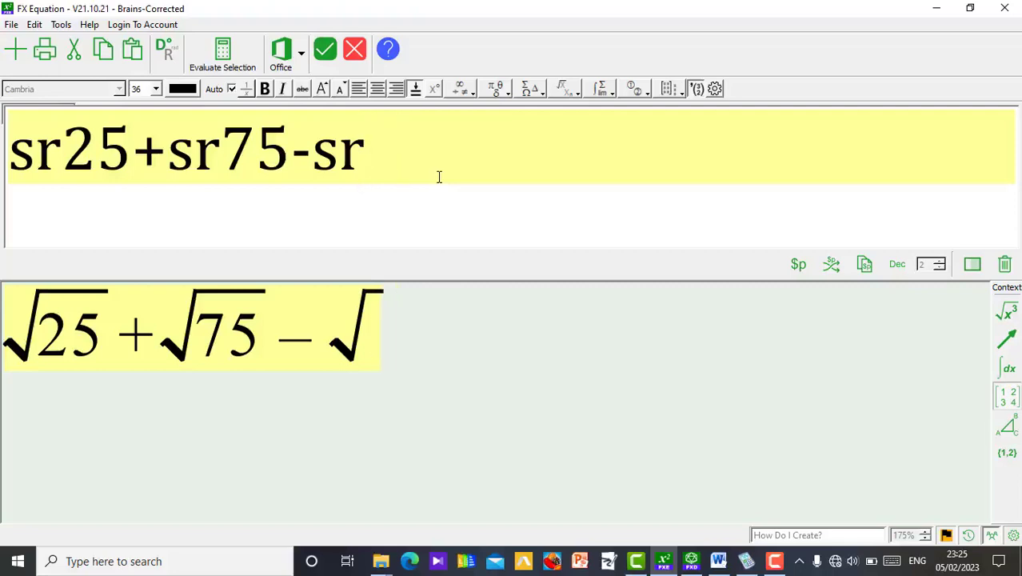
{"action": "type", "text": "125"}
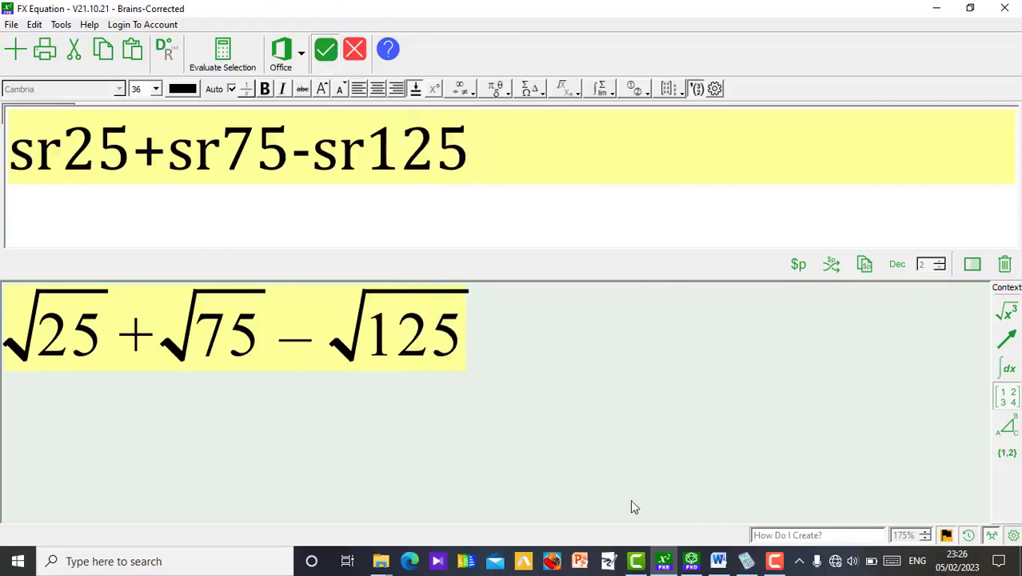
Switch to Word and paste the square-root expression below the fraction equation, adding a new line after it
{"action": "left_click", "coordinate": [718, 561]}
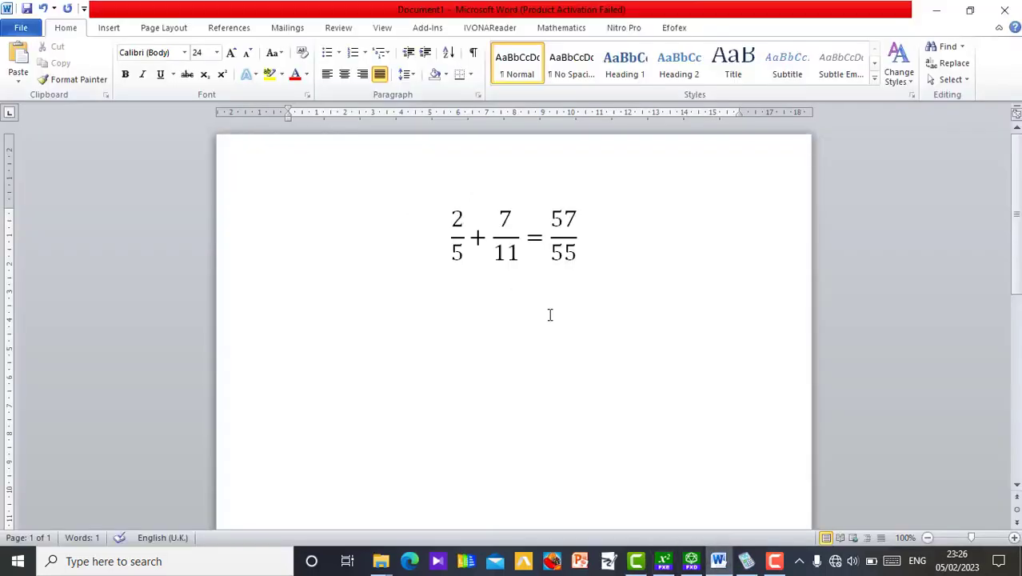
{"action": "key", "text": "ctrl+v"}
{"action": "key", "text": "Return"}
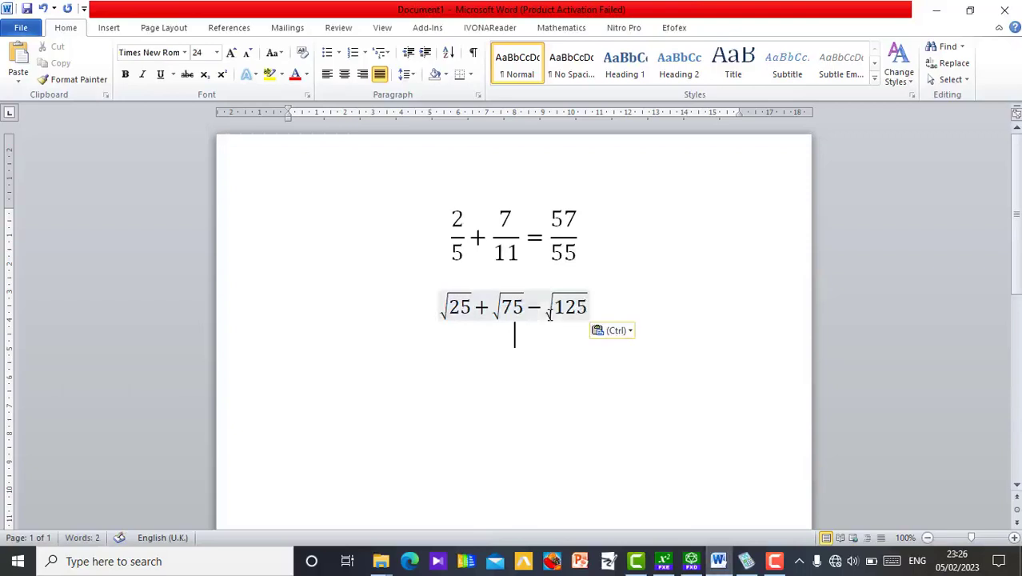
Calculate the square-root expression √25 + √75 − √125 with the Mathematics add-in
{"action": "double_click", "coordinate": [588, 298]}
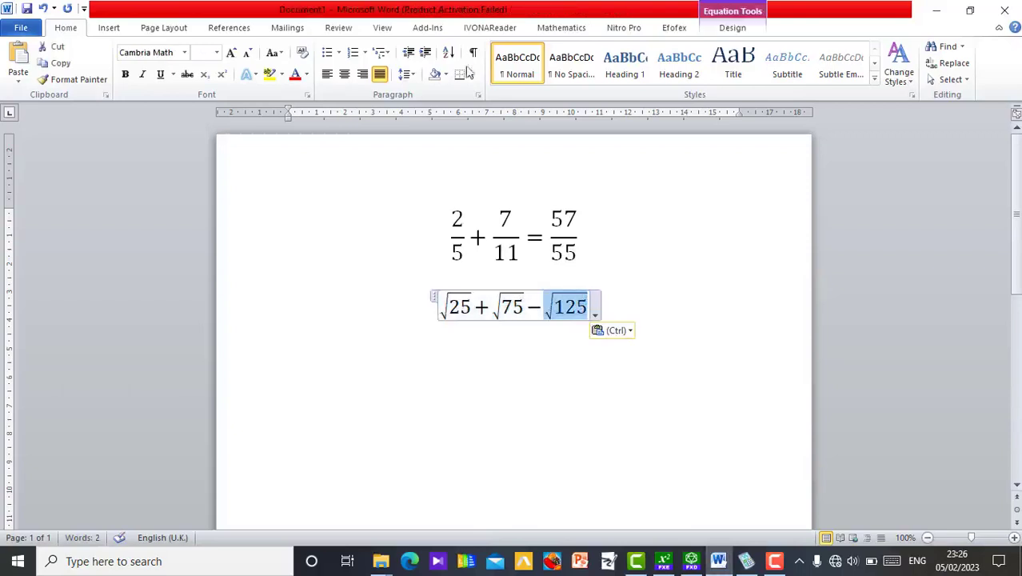
{"action": "left_click", "coordinate": [539, 298]}
{"action": "left_click", "coordinate": [557, 30]}
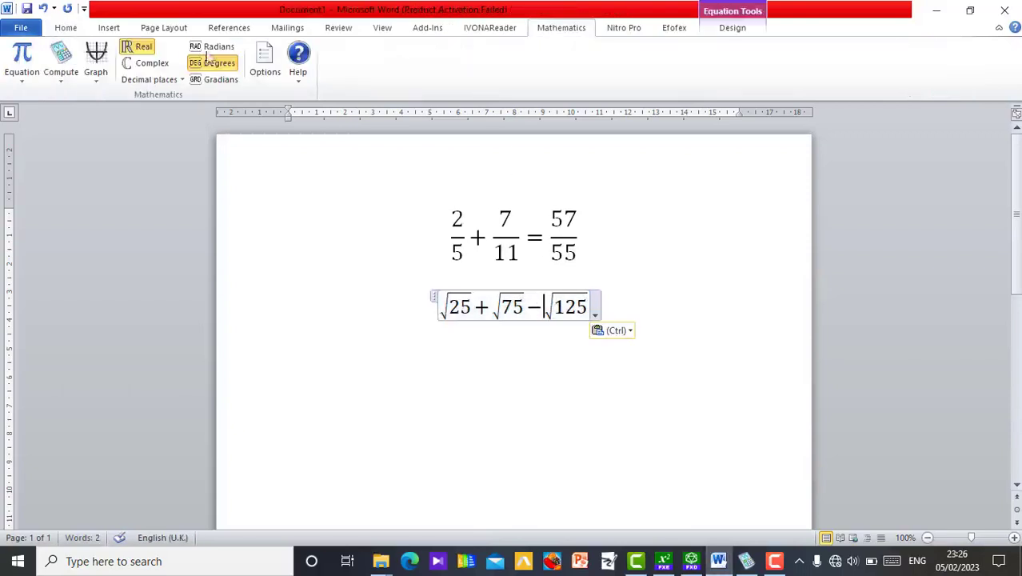
{"action": "left_click", "coordinate": [61, 80]}
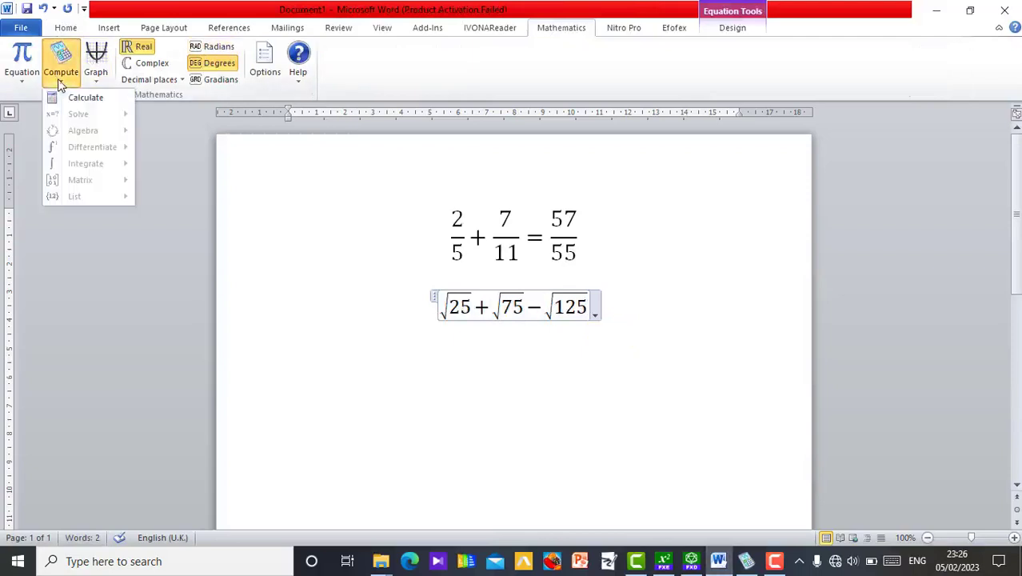
{"action": "left_click", "coordinate": [88, 99]}
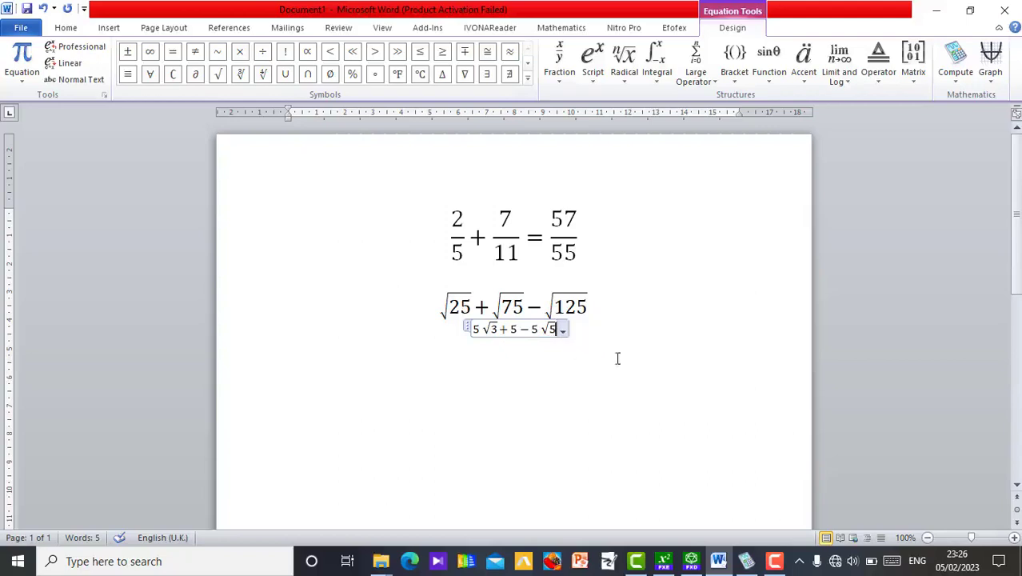
Edit the square-root expression to read √50 − √125, removing the middle root and its plus sign
{"action": "left_click", "coordinate": [528, 312]}
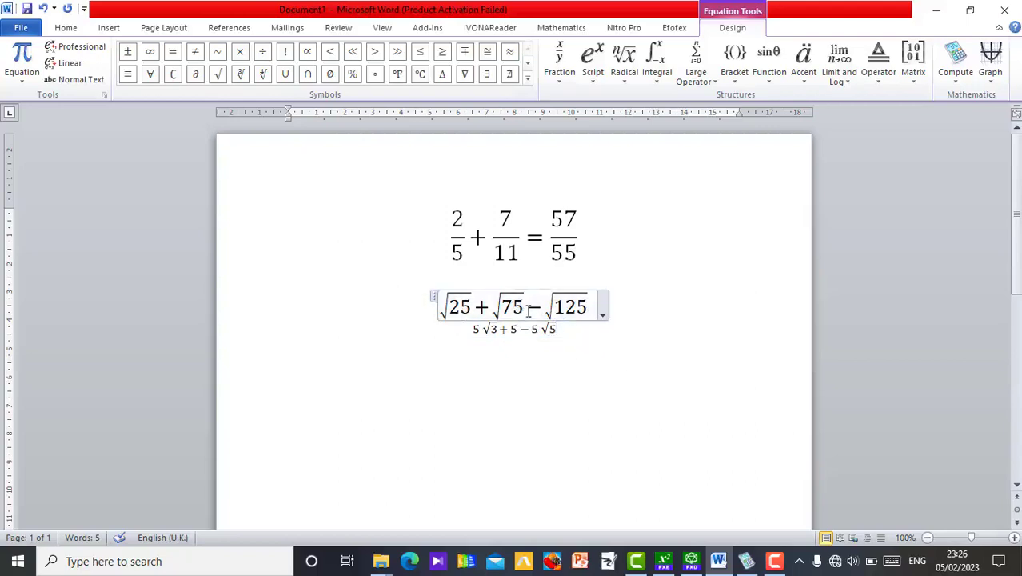
{"action": "key", "text": "BackSpace"}
{"action": "key", "text": "BackSpace"}
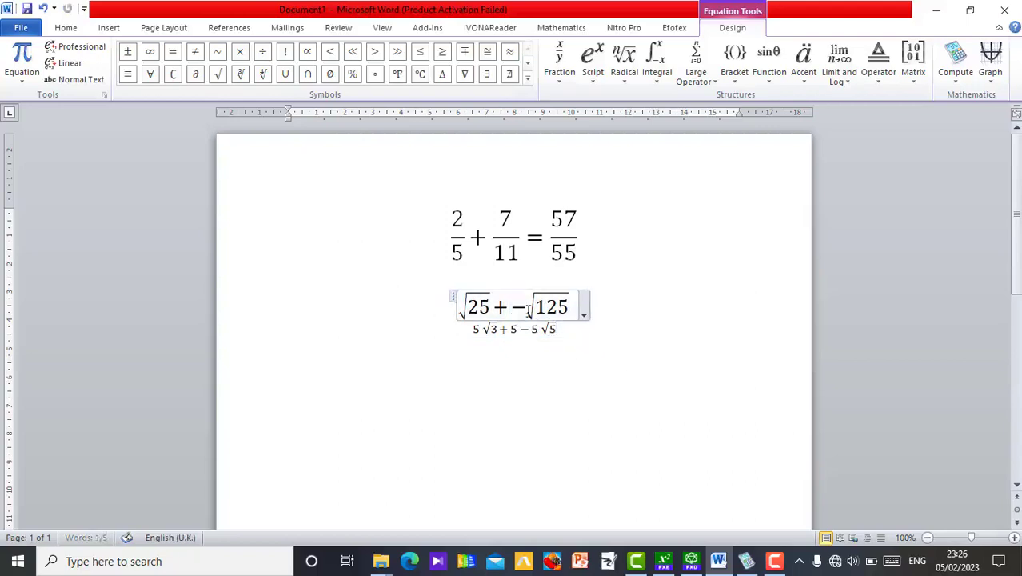
{"action": "key", "text": "BackSpace"}
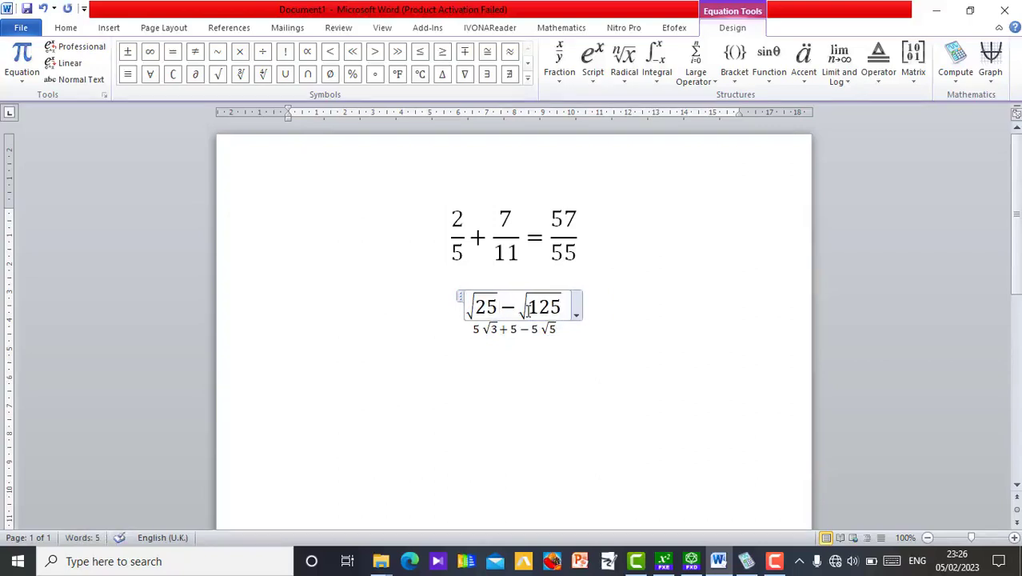
{"action": "key", "text": "Left"}
{"action": "key", "text": "BackSpace"}
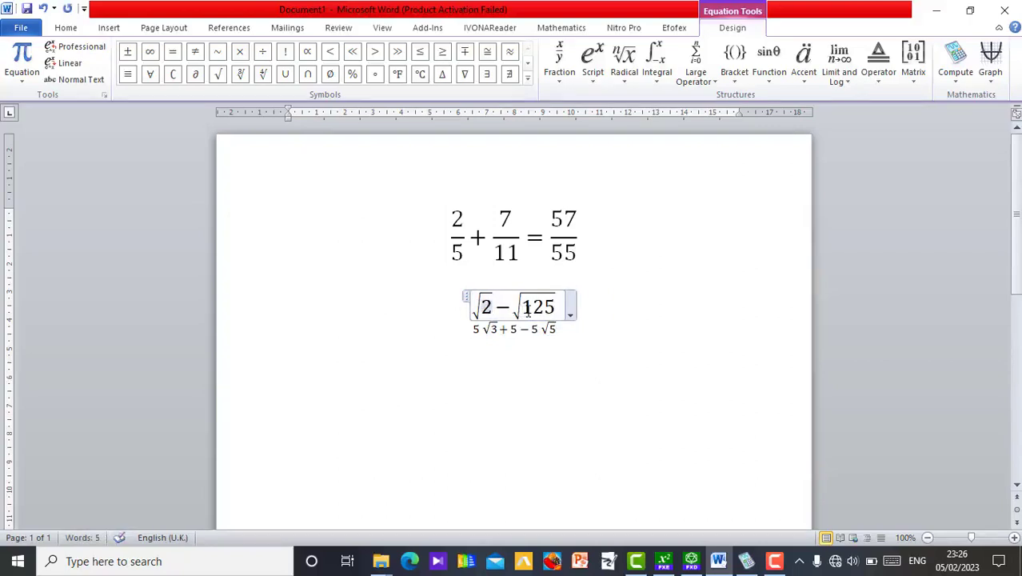
{"action": "key", "text": "BackSpace"}
{"action": "type", "text": "50"}
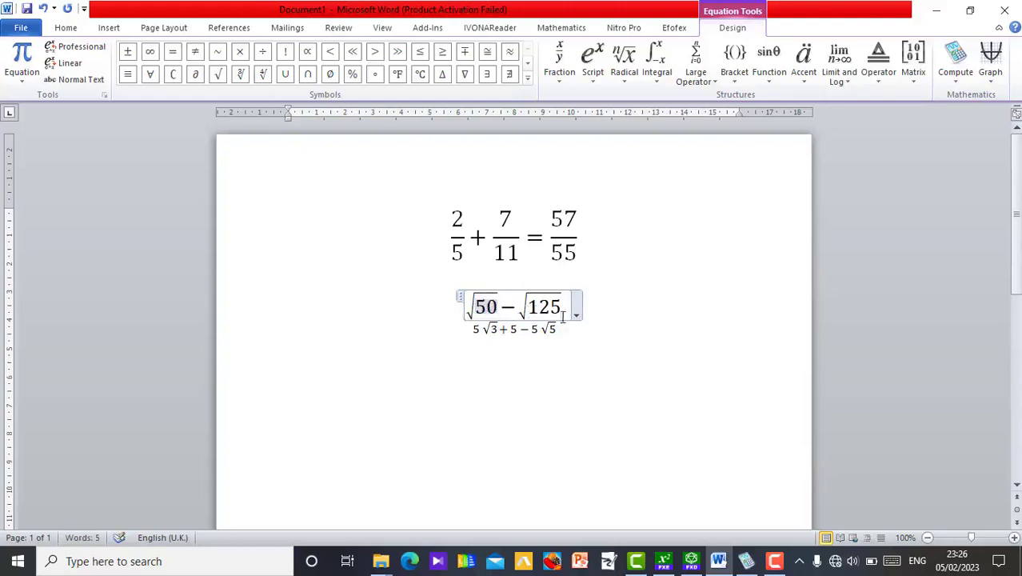
Delete the old calculation result from the line beneath the square-root expression
{"action": "left_click", "coordinate": [563, 328]}
{"action": "key", "text": "BackSpace"}
{"action": "key", "text": "BackSpace"}
{"action": "key", "text": "BackSpace"}
{"action": "key", "text": "BackSpace"}
{"action": "key", "text": "BackSpace"}
{"action": "key", "text": "BackSpace"}
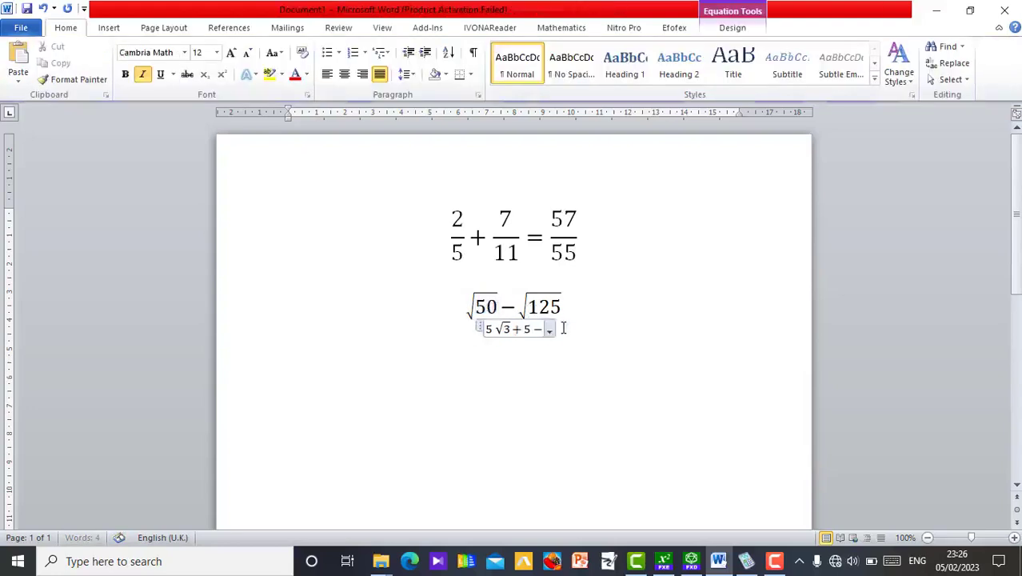
{"action": "key", "text": "BackSpace"}
{"action": "key", "text": "BackSpace"}
{"action": "key", "text": "BackSpace"}
{"action": "key", "text": "BackSpace"}
{"action": "key", "text": "BackSpace"}
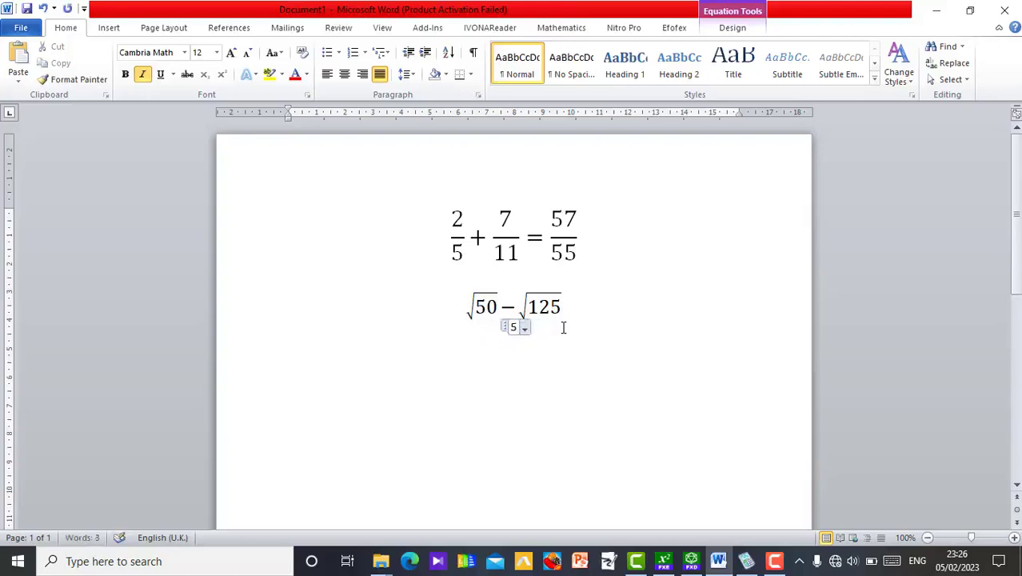
{"action": "key", "text": "BackSpace"}
{"action": "key", "text": "BackSpace"}
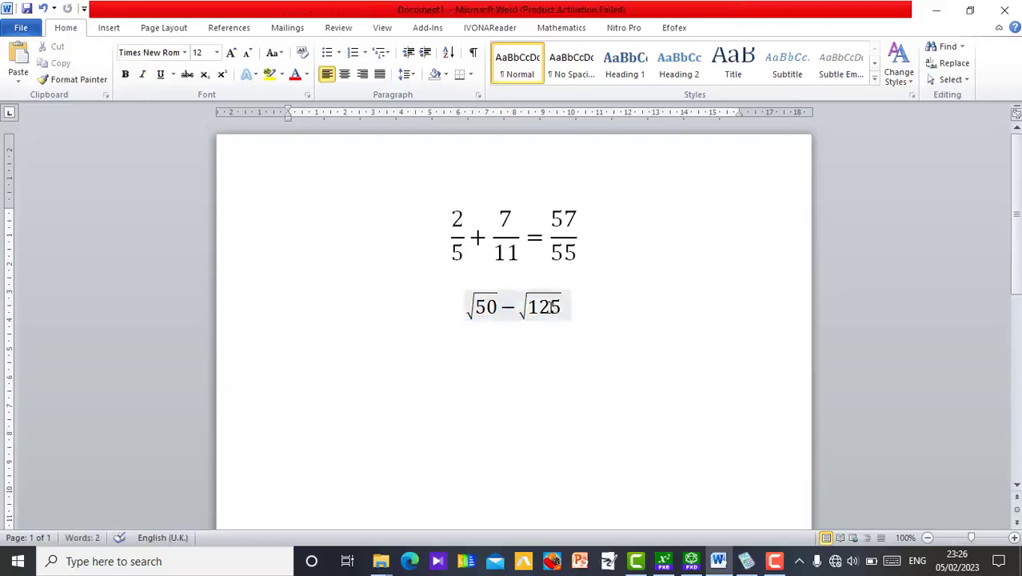
Calculate √50 − √125 with the Mathematics add-in and join the result to the expression on one line
{"action": "left_click", "coordinate": [551, 29]}
{"action": "left_click", "coordinate": [61, 71]}
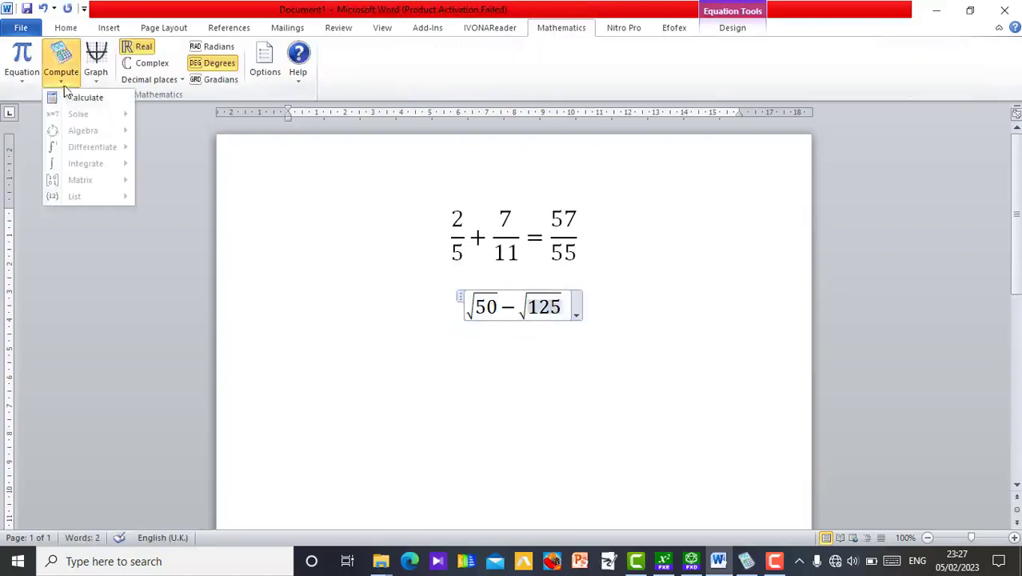
{"action": "left_click", "coordinate": [72, 100]}
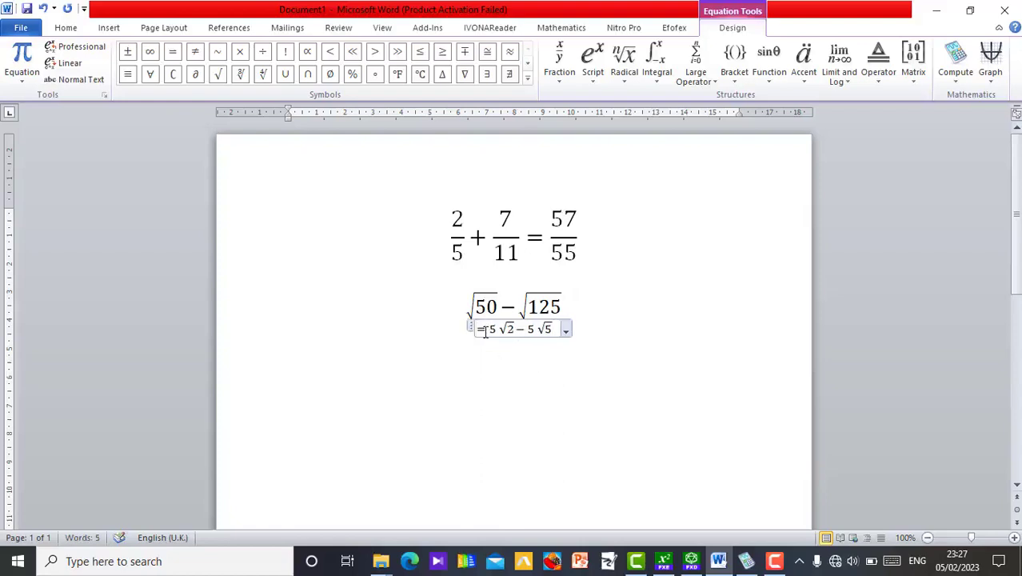
{"action": "left_click", "coordinate": [557, 311]}
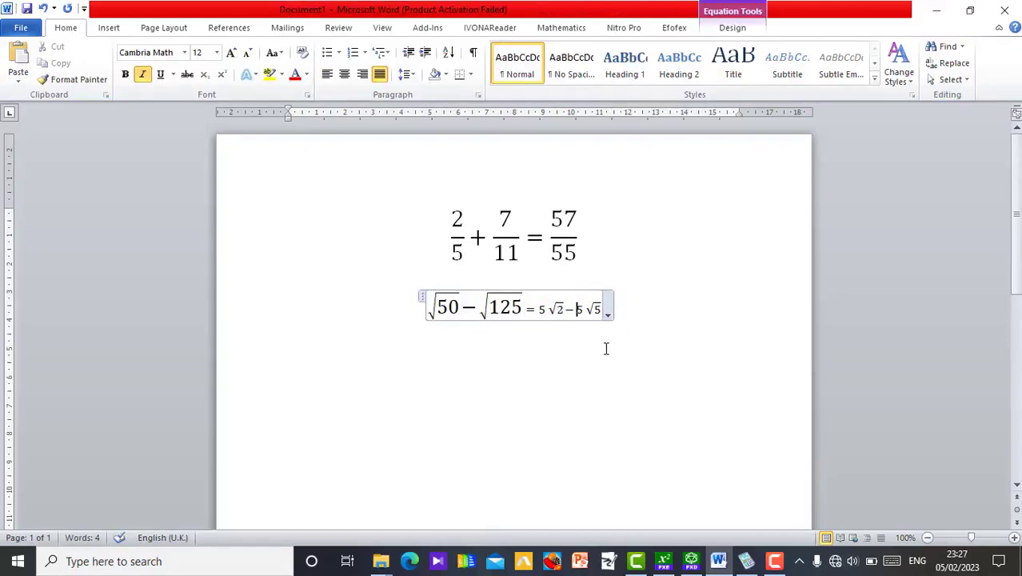
Run the add-in's algebra Test on the completed square-root equation
{"action": "left_click", "coordinate": [543, 29]}
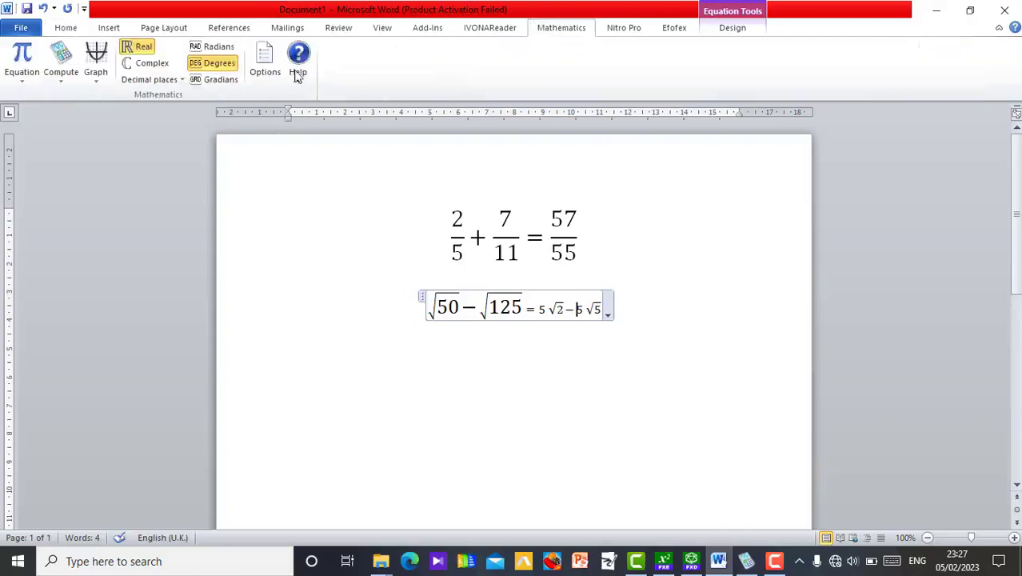
{"action": "left_click", "coordinate": [63, 77]}
{"action": "mouse_move", "coordinate": [88, 133]}
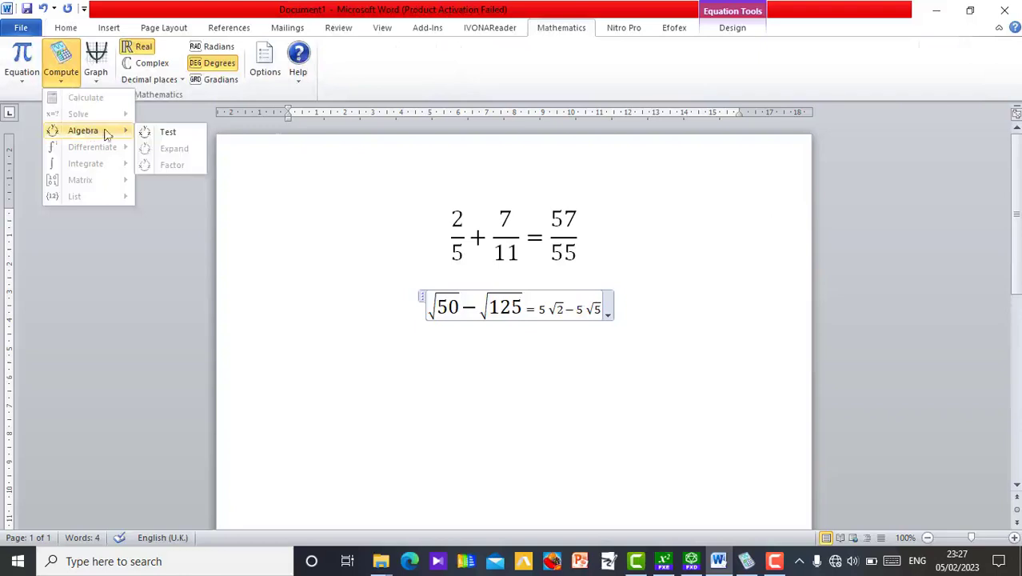
{"action": "left_click", "coordinate": [186, 136]}
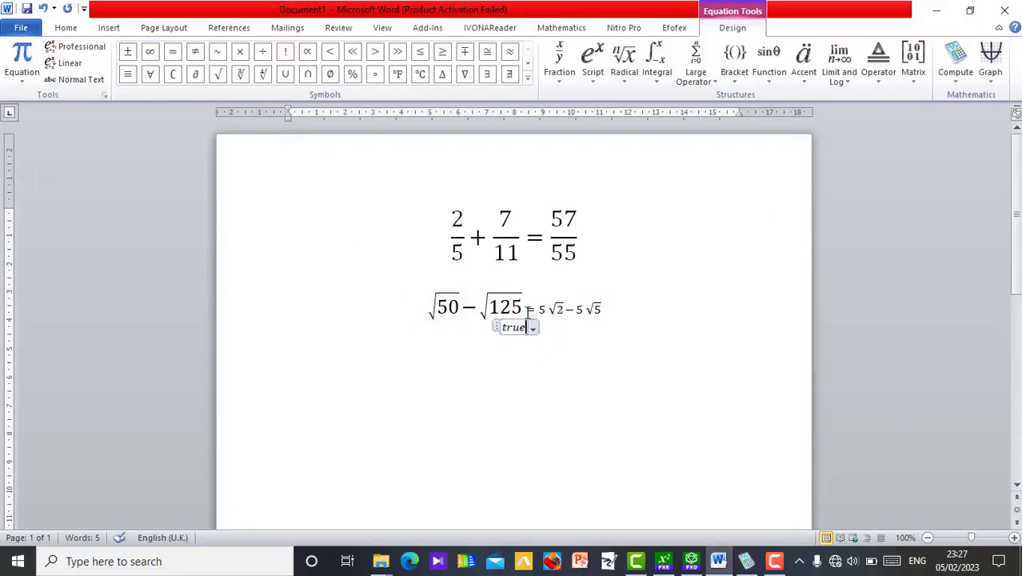
Delete the test result beneath the equation and clear all remaining content from the document
{"action": "left_click", "coordinate": [61, 30]}
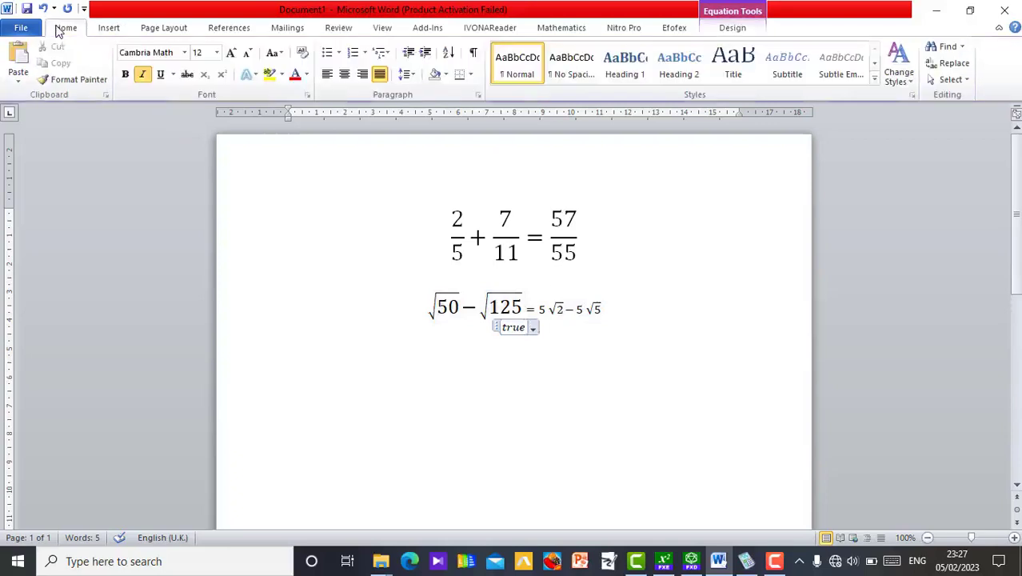
{"action": "left_click", "coordinate": [565, 327]}
{"action": "key", "text": "BackSpace"}
{"action": "key", "text": "BackSpace"}
{"action": "key", "text": "BackSpace"}
{"action": "key", "text": "BackSpace"}
{"action": "key", "text": "BackSpace"}
{"action": "key", "text": "BackSpace"}
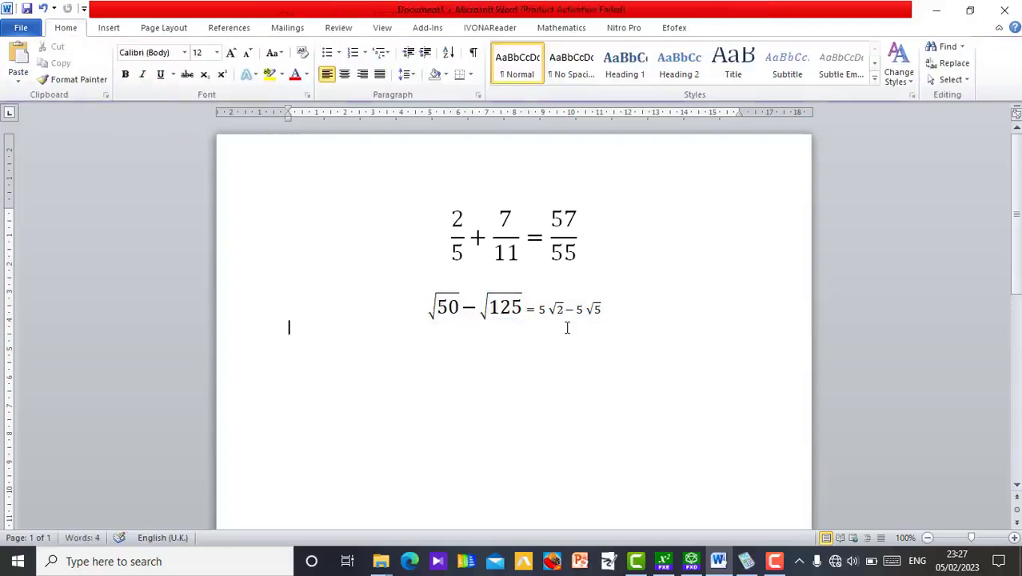
{"action": "key", "text": "ctrl+a"}
{"action": "key", "text": "BackSpace"}
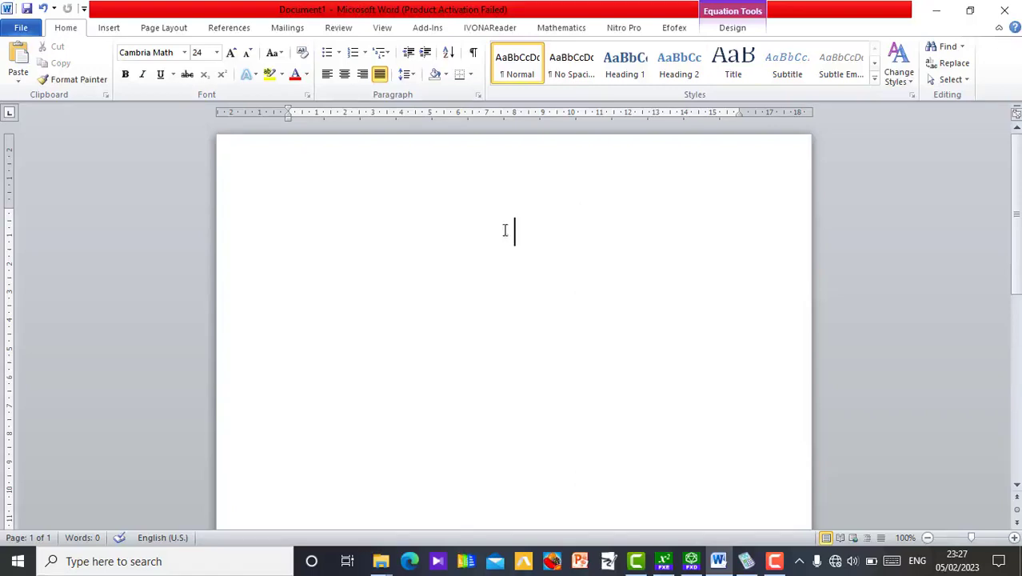
Switch to FX Equation and clear the square-root expression from the editor
{"action": "left_click", "coordinate": [664, 561]}
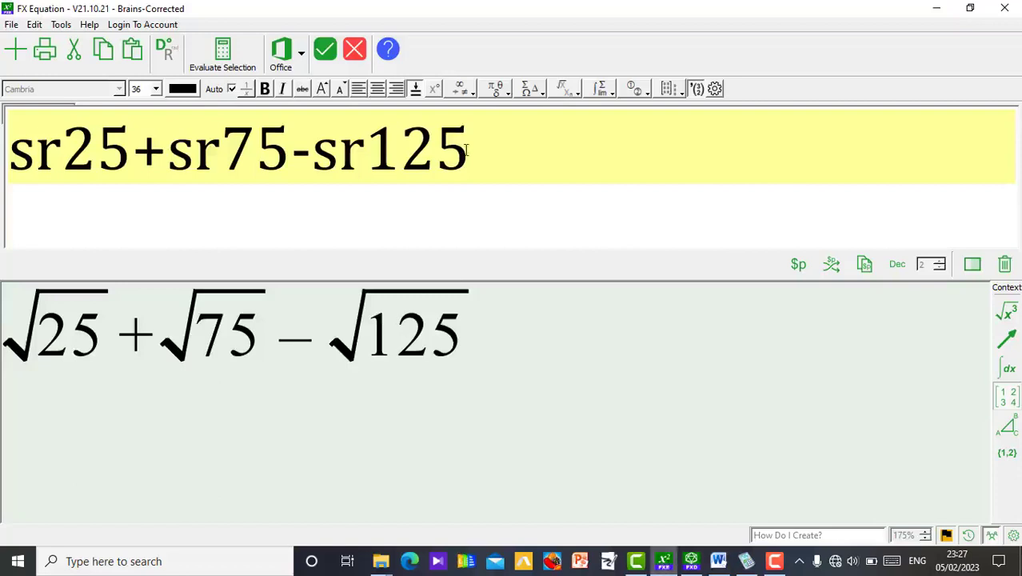
{"action": "key", "text": "BackSpace"}
{"action": "key", "text": "BackSpace"}
{"action": "key", "text": "BackSpace"}
{"action": "key", "text": "BackSpace"}
{"action": "key", "text": "BackSpace"}
{"action": "key", "text": "BackSpace"}
{"action": "key", "text": "BackSpace"}
{"action": "key", "text": "BackSpace"}
{"action": "key", "text": "BackSpace"}
{"action": "key", "text": "BackSpace"}
{"action": "key", "text": "BackSpace"}
{"action": "key", "text": "BackSpace"}
{"action": "key", "text": "BackSpace"}
{"action": "key", "text": "BackSpace"}
{"action": "key", "text": "BackSpace"}
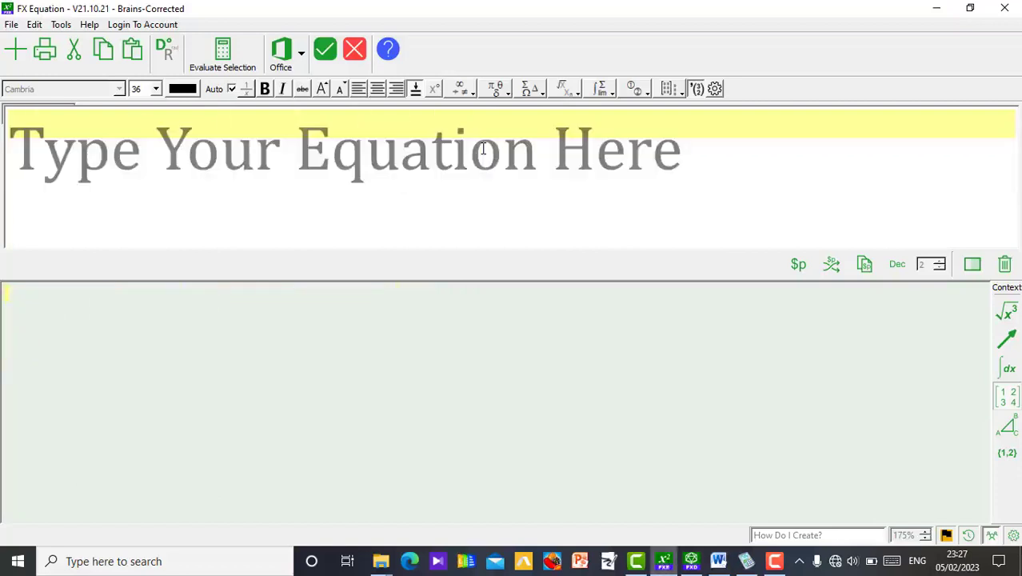
Write the product of powers a^m*a^n in the equation editor
{"action": "type", "text": "a"}
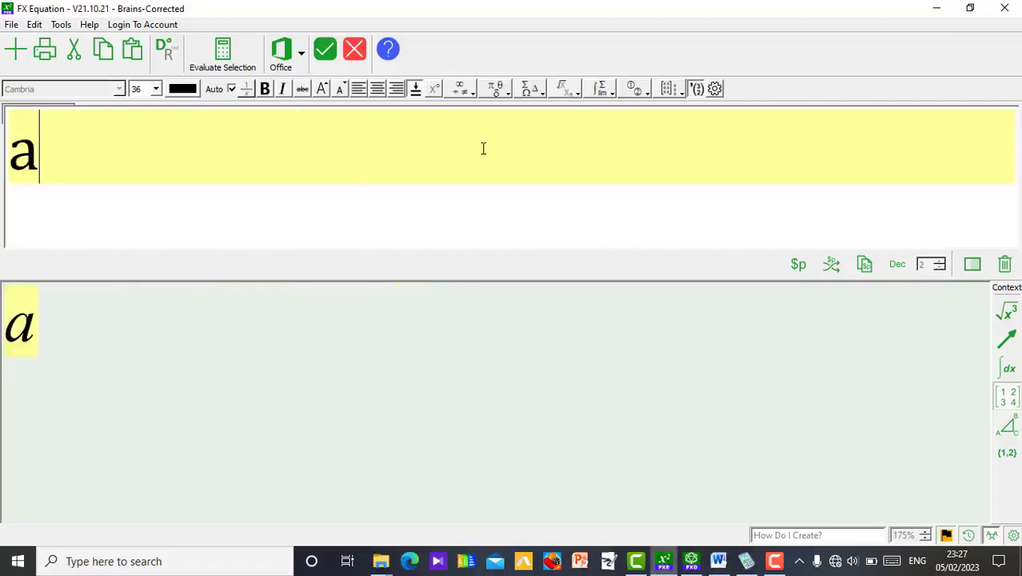
{"action": "type", "text": "^m"}
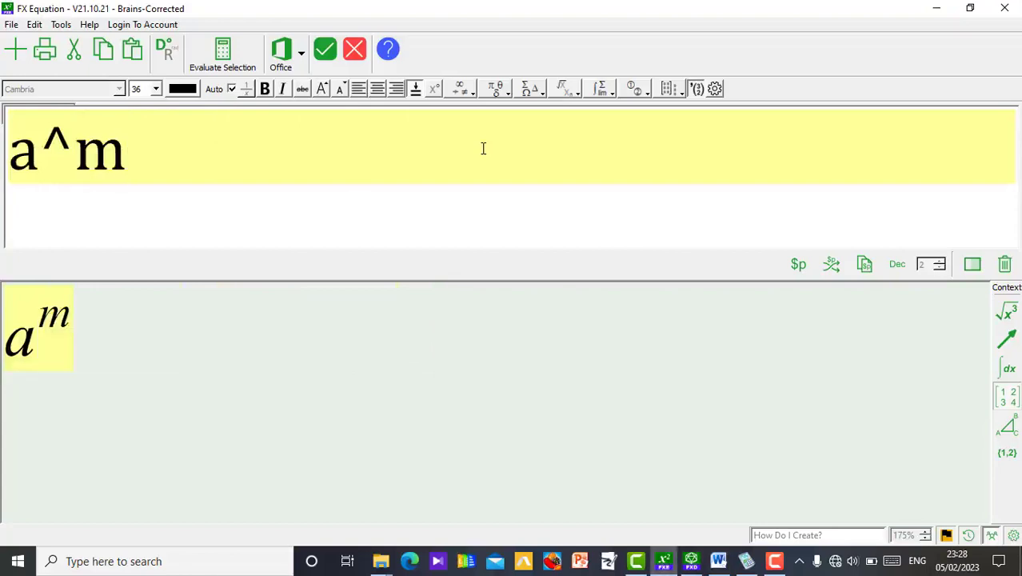
{"action": "type", "text": "*"}
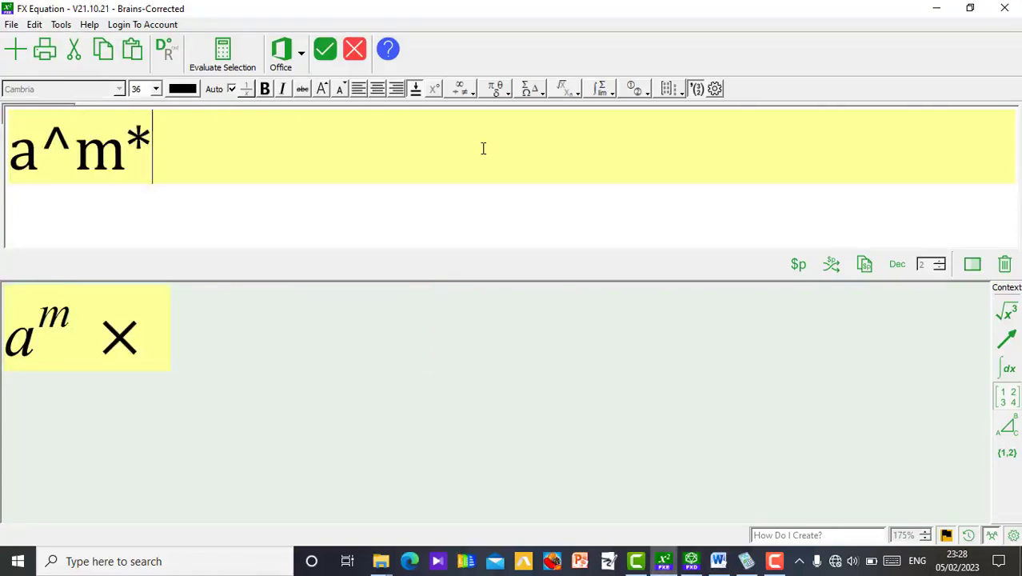
{"action": "type", "text": "z"}
{"action": "key", "text": "BackSpace"}
{"action": "type", "text": "a"}
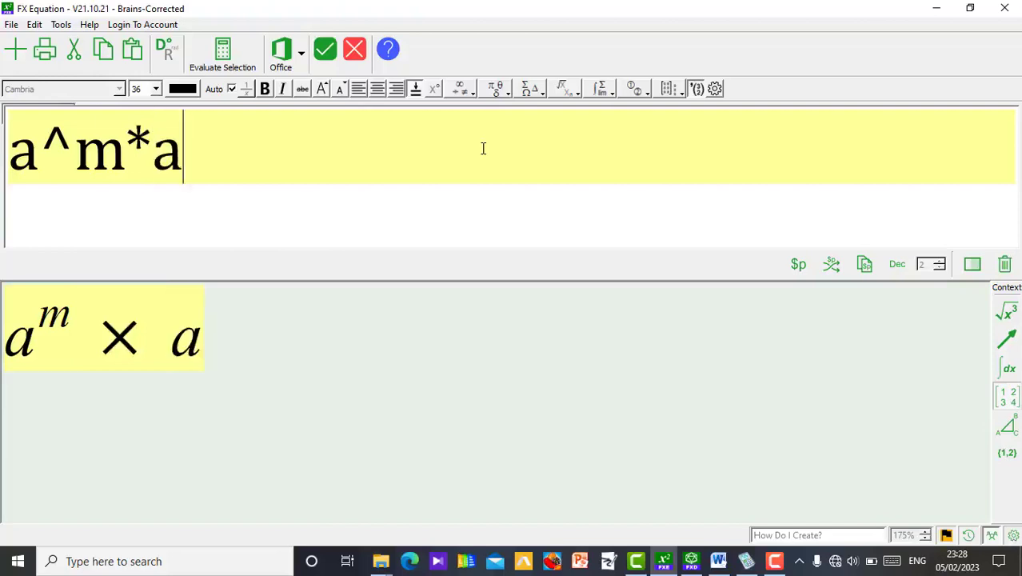
{"action": "type", "text": "^n"}
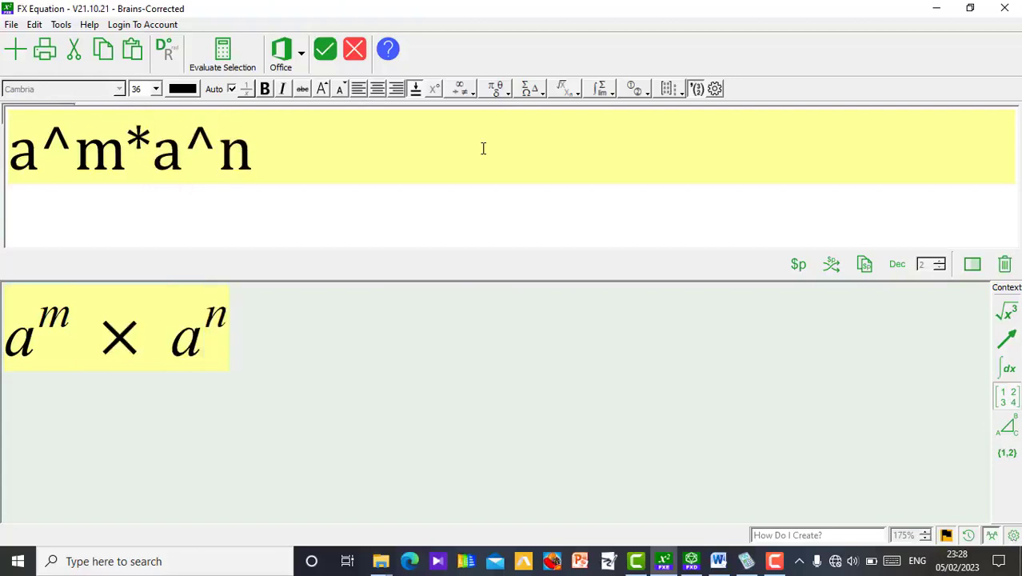
Copy the finished product of powers out of the editor and paste it into the blank Word document
{"action": "left_click", "coordinate": [327, 52]}
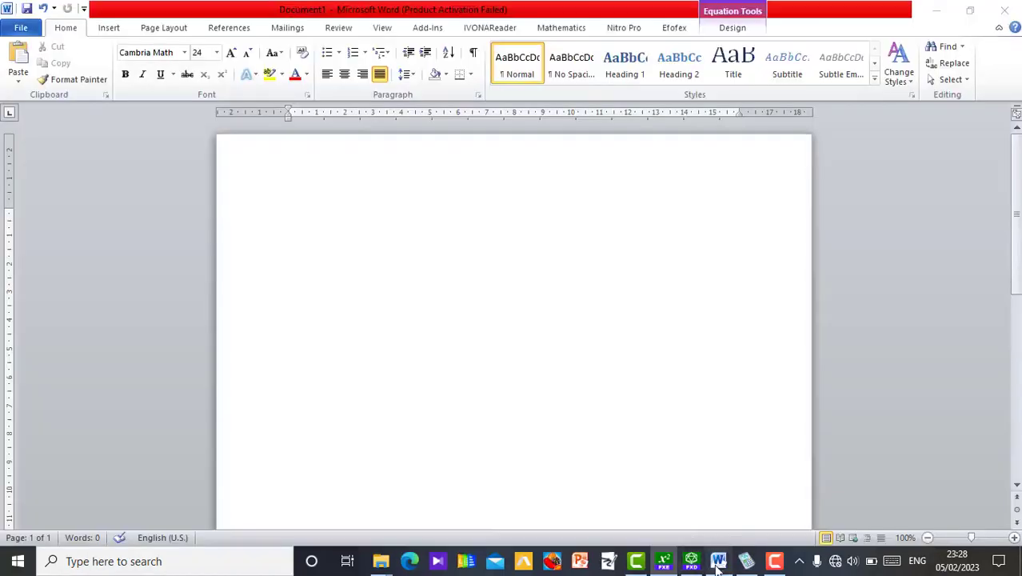
{"action": "left_click", "coordinate": [718, 562]}
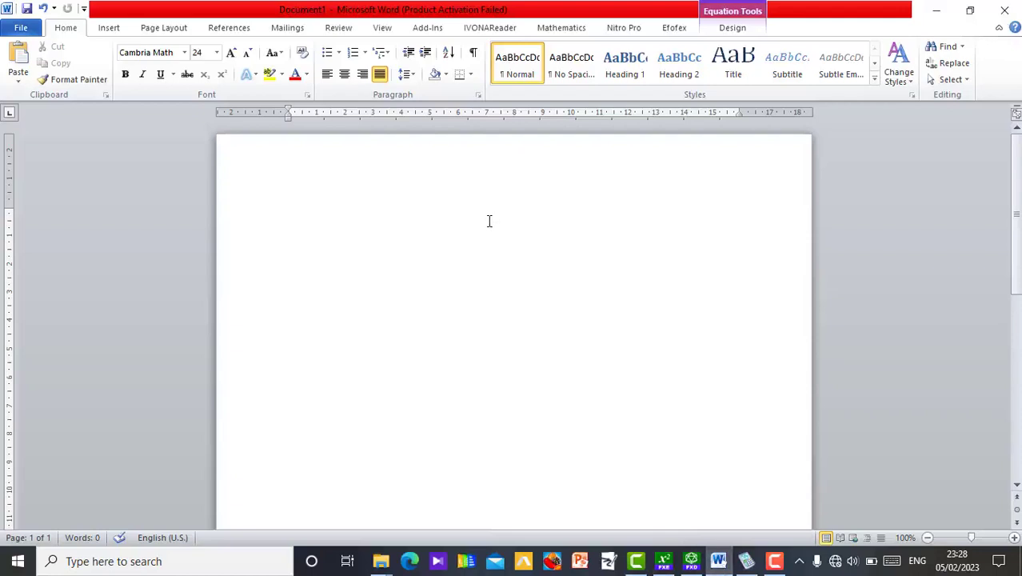
{"action": "key", "text": "ctrl+v"}
{"action": "left_click", "coordinate": [598, 224]}
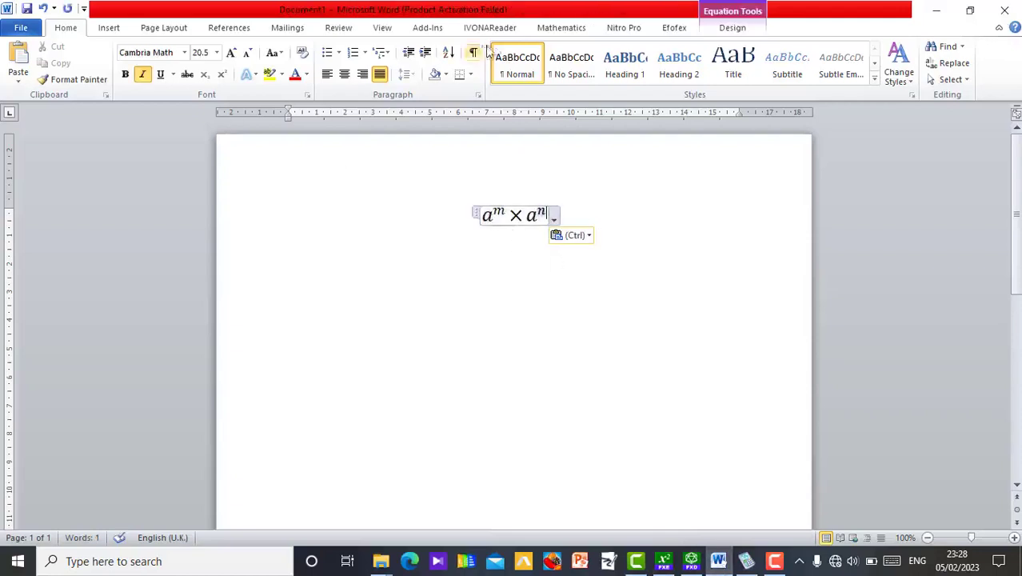
Calculate the product of powers aᵐ × aⁿ with the Mathematics add-in
{"action": "left_click", "coordinate": [540, 30]}
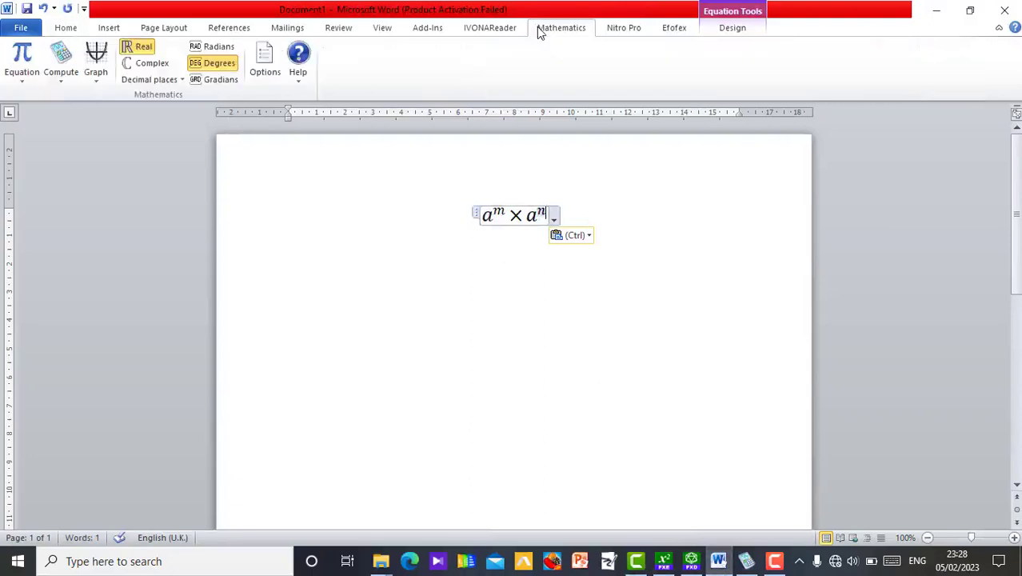
{"action": "left_click", "coordinate": [62, 80]}
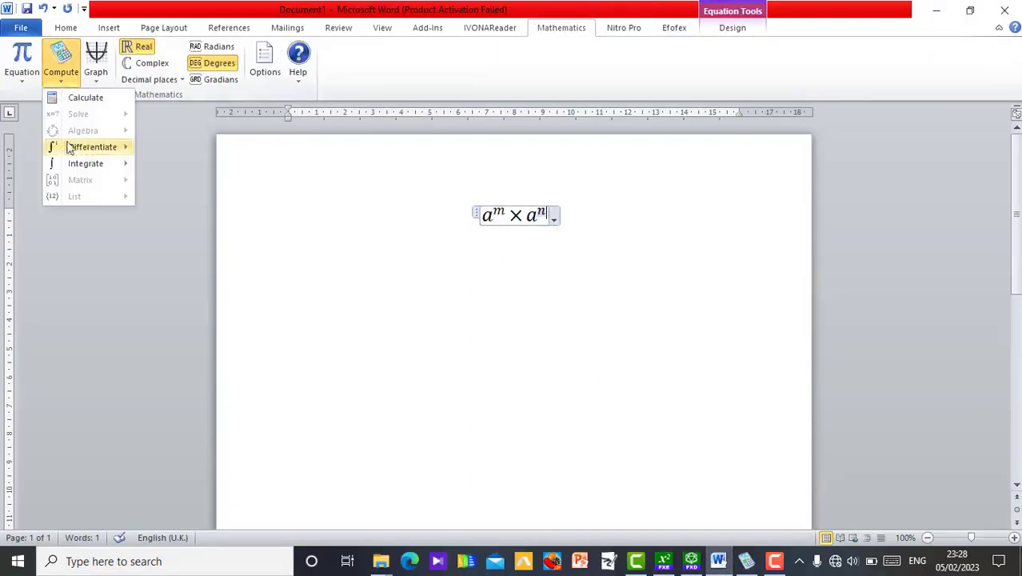
{"action": "mouse_move", "coordinate": [88, 149]}
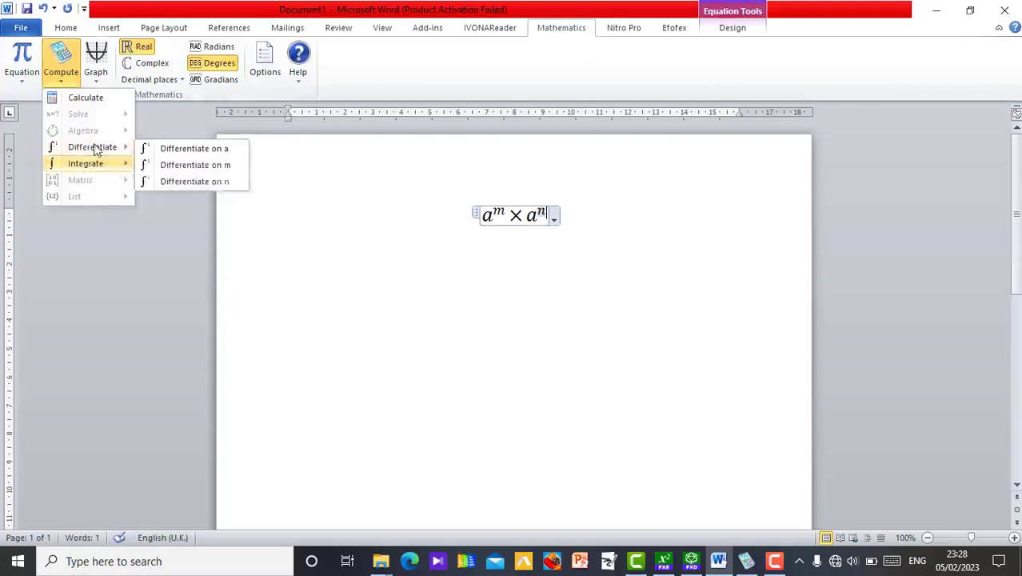
{"action": "left_click", "coordinate": [85, 99]}
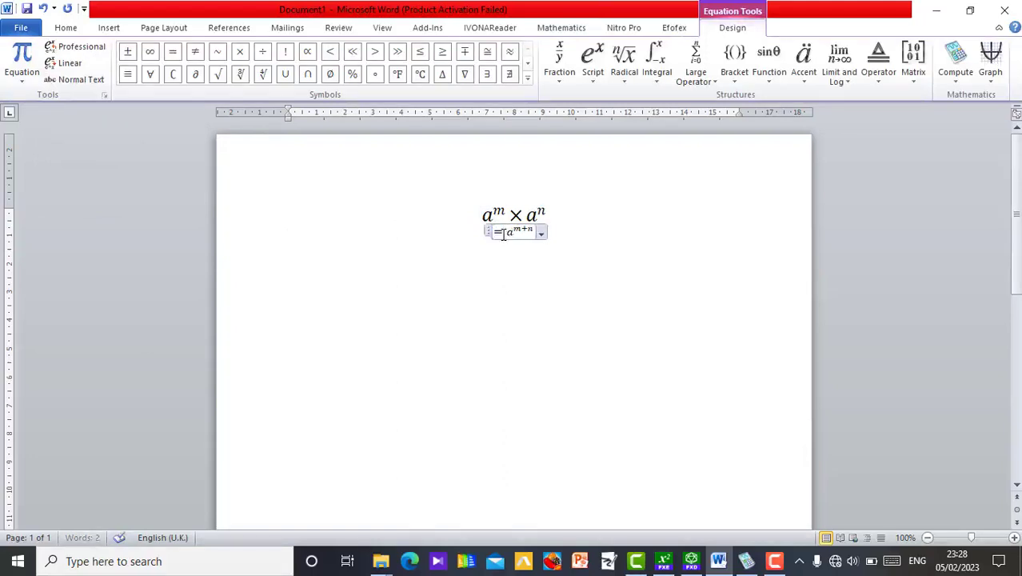
Put the calculated power on the same line as the product of powers and set the whole equation to font size 16
{"action": "left_click", "coordinate": [558, 217]}
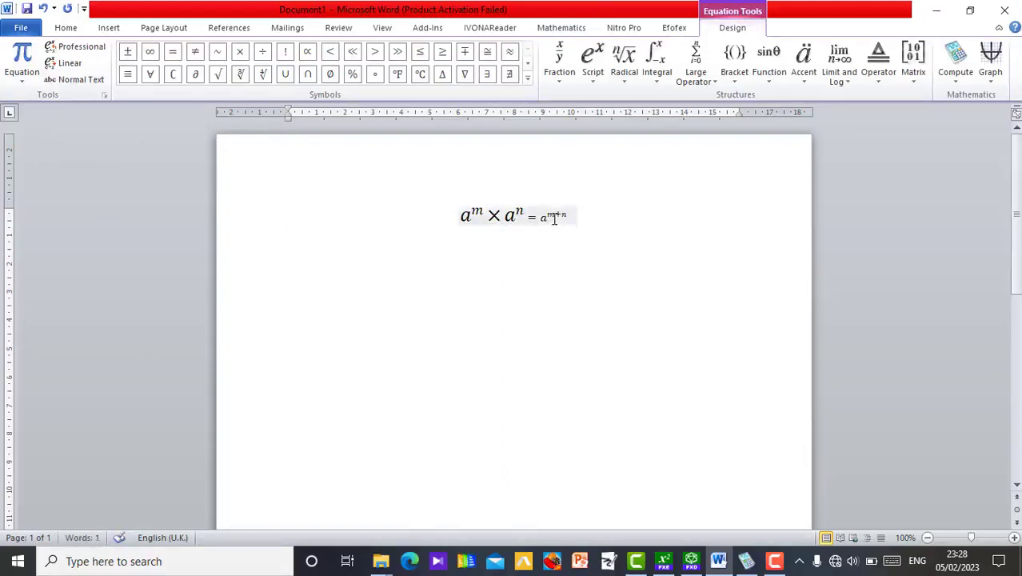
{"action": "left_click", "coordinate": [67, 28]}
{"action": "left_click", "coordinate": [216, 53]}
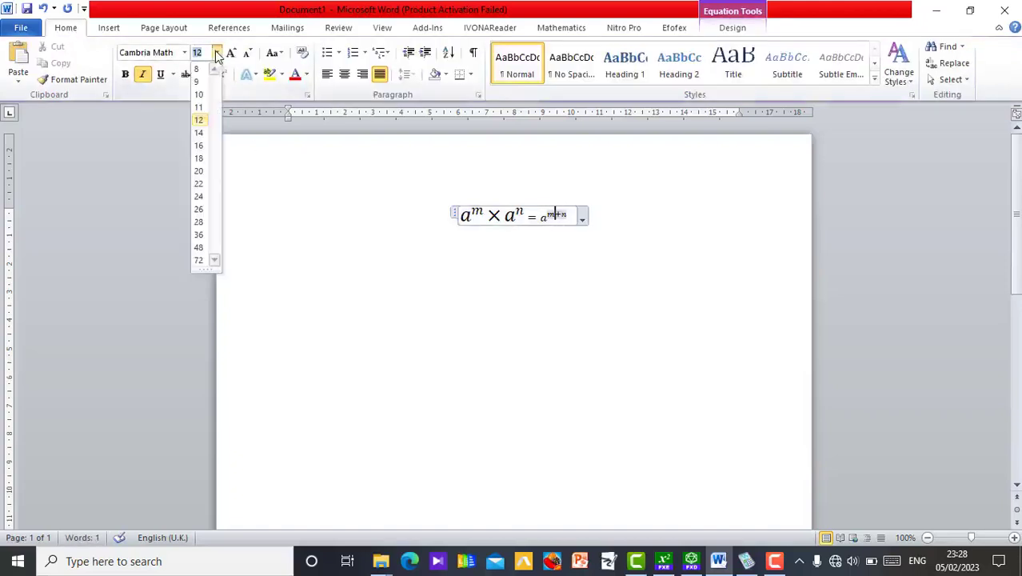
{"action": "left_click", "coordinate": [199, 146]}
{"action": "left_click", "coordinate": [609, 240]}
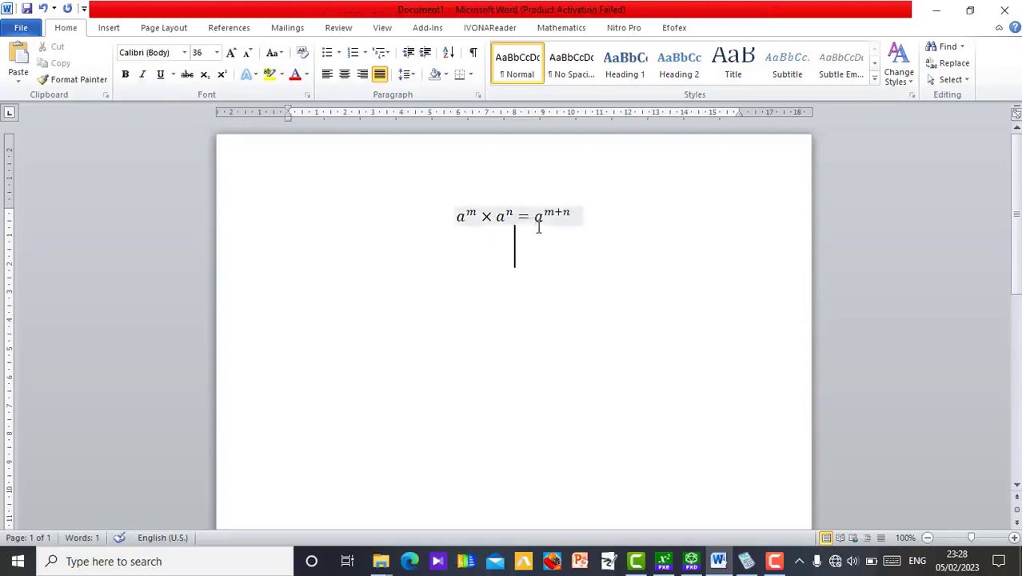
Reduce the equation to its first power and make the exponent negative so that it reads a^(-m)
{"action": "left_click", "coordinate": [573, 212]}
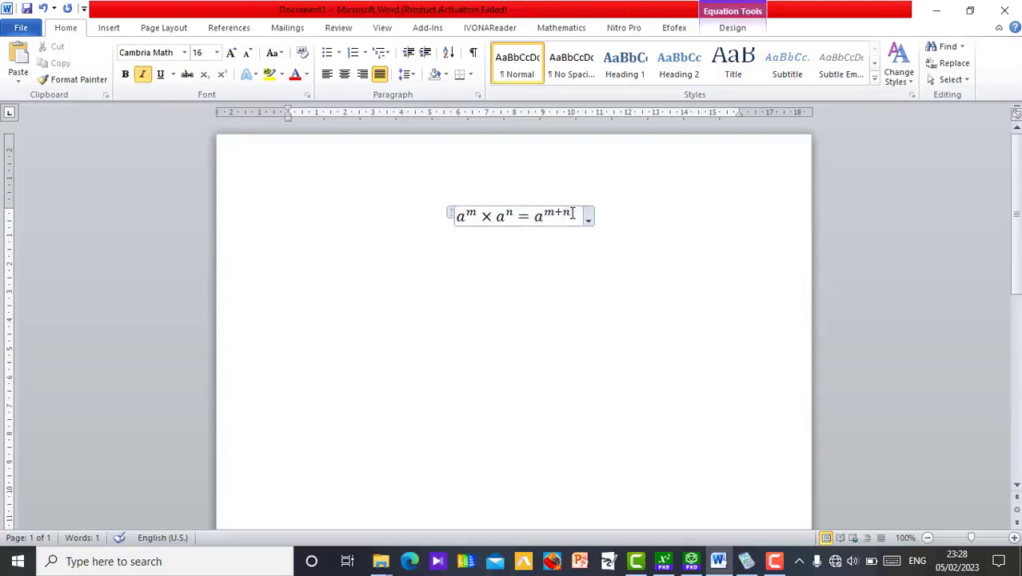
{"action": "key", "text": "BackSpace"}
{"action": "key", "text": "BackSpace"}
{"action": "key", "text": "BackSpace"}
{"action": "key", "text": "BackSpace"}
{"action": "key", "text": "BackSpace"}
{"action": "key", "text": "BackSpace"}
{"action": "key", "text": "BackSpace"}
{"action": "key", "text": "BackSpace"}
{"action": "key", "text": "BackSpace"}
{"action": "key", "text": "BackSpace"}
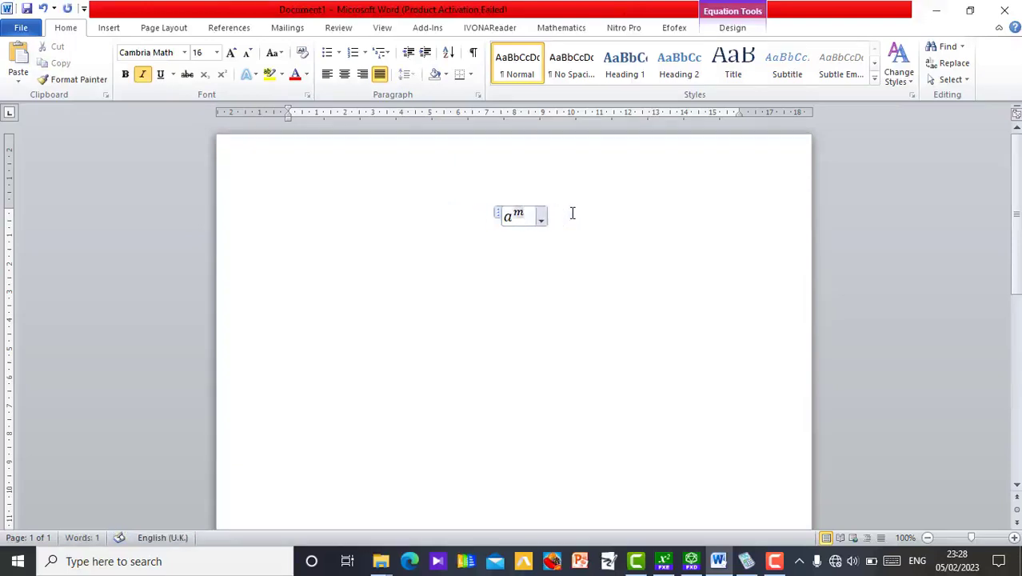
{"action": "type", "text": "-"}
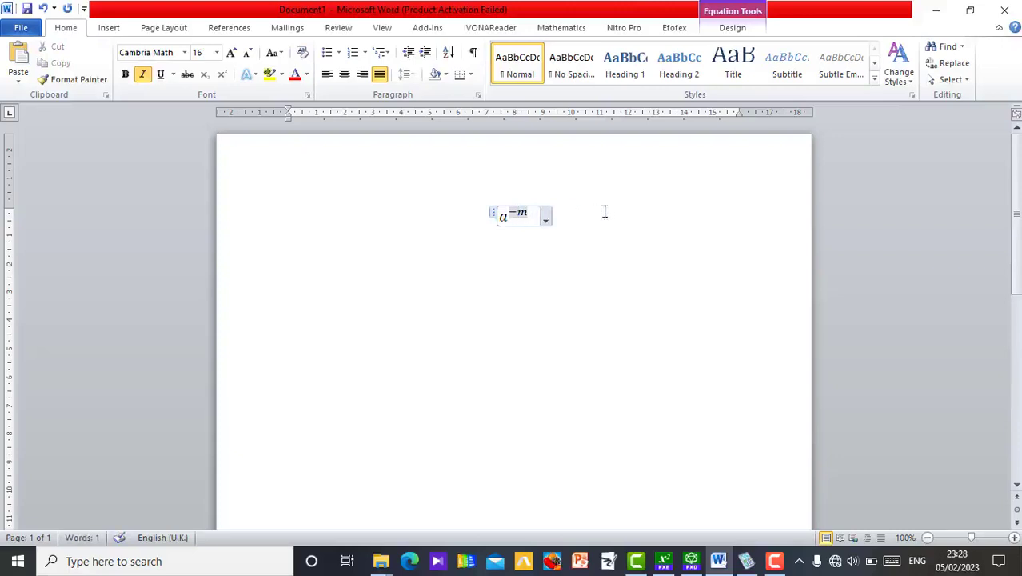
Calculate a^(-m) with the Mathematics add-in and join the result to it on one line with an equals sign
{"action": "left_click", "coordinate": [552, 27]}
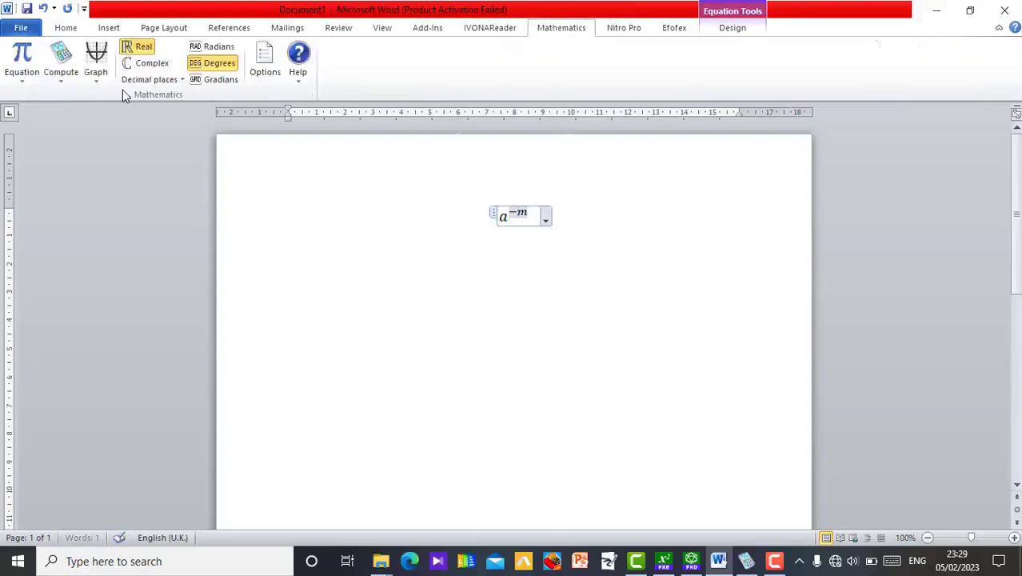
{"action": "left_click", "coordinate": [60, 82]}
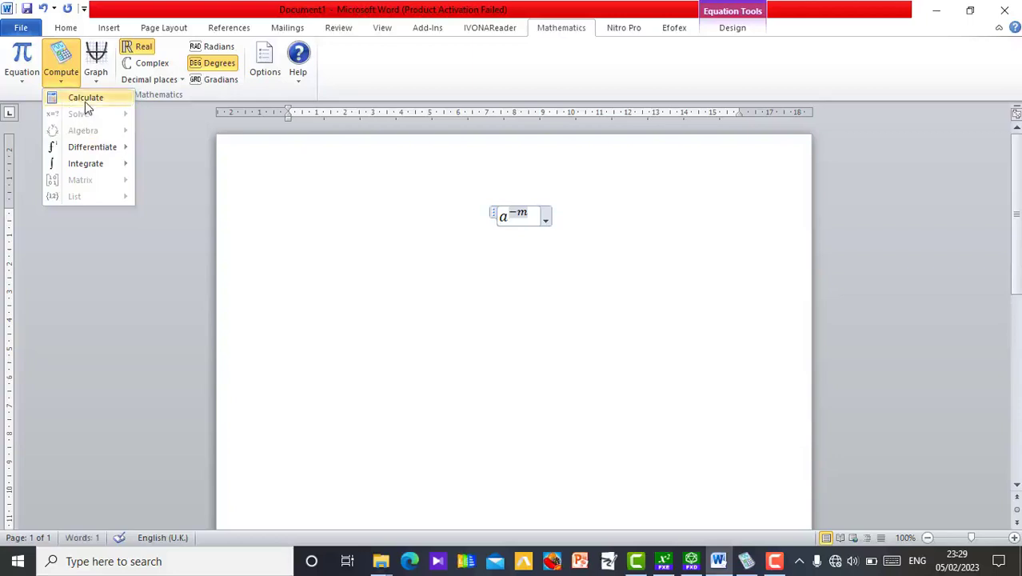
{"action": "left_click", "coordinate": [85, 100]}
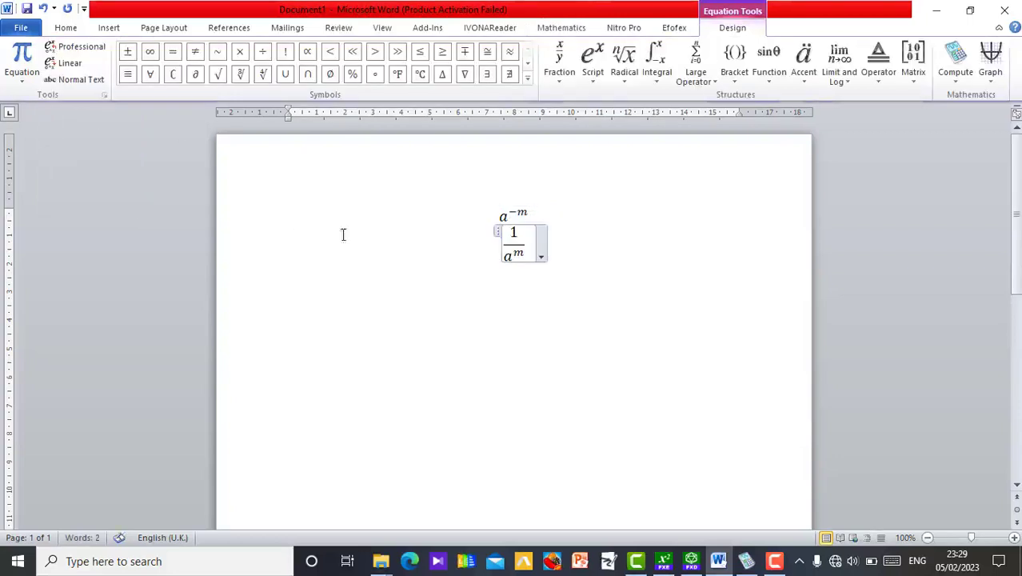
{"action": "left_click", "coordinate": [506, 249]}
{"action": "key", "text": "Up"}
{"action": "type", "text": "="}
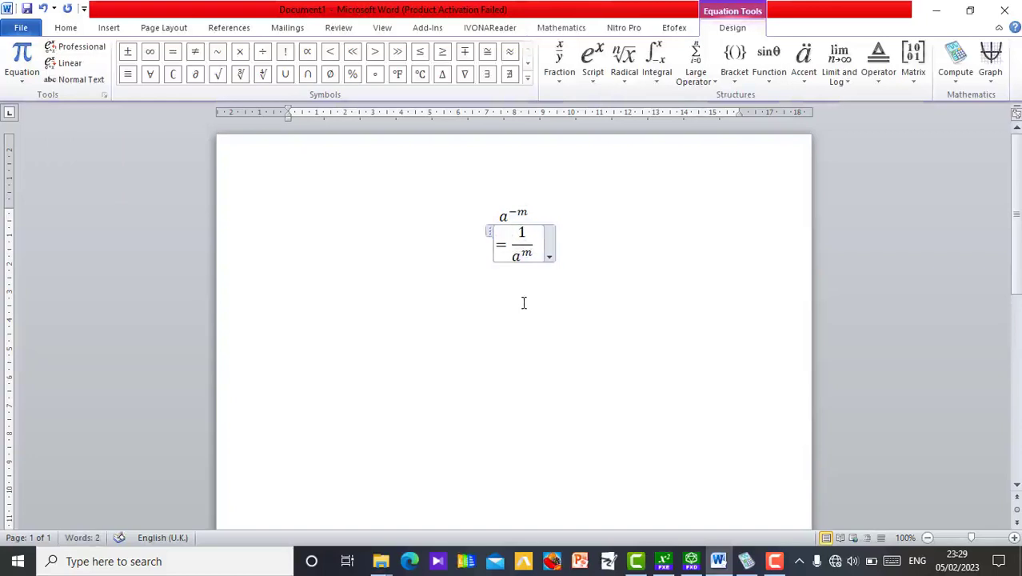
{"action": "left_click", "coordinate": [523, 302]}
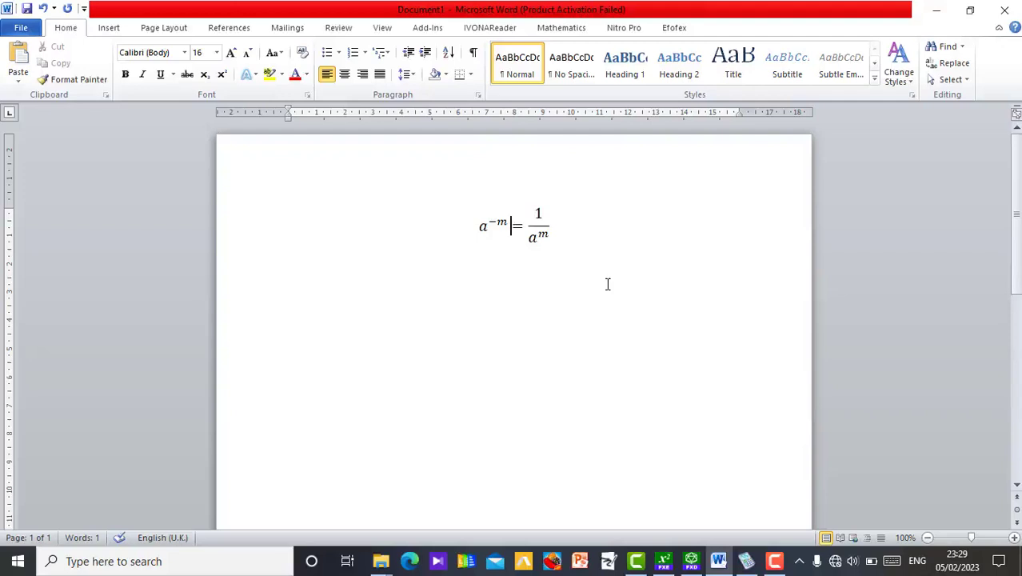
Delete the whole negative-exponent equation from the document
{"action": "left_click", "coordinate": [564, 231]}
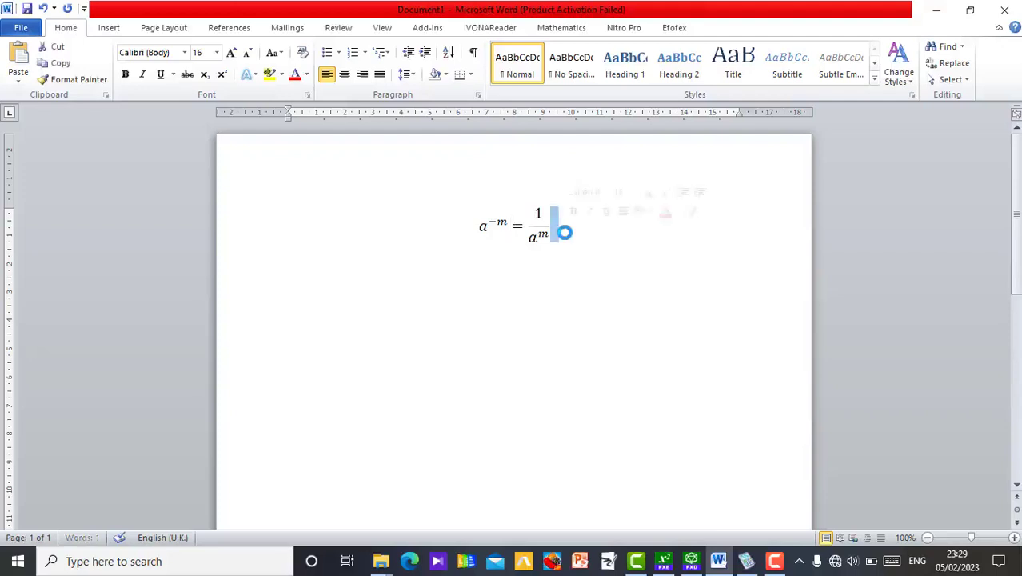
{"action": "key", "text": "BackSpace"}
{"action": "key", "text": "BackSpace"}
{"action": "key", "text": "BackSpace"}
{"action": "key", "text": "BackSpace"}
{"action": "key", "text": "BackSpace"}
{"action": "key", "text": "BackSpace"}
{"action": "key", "text": "BackSpace"}
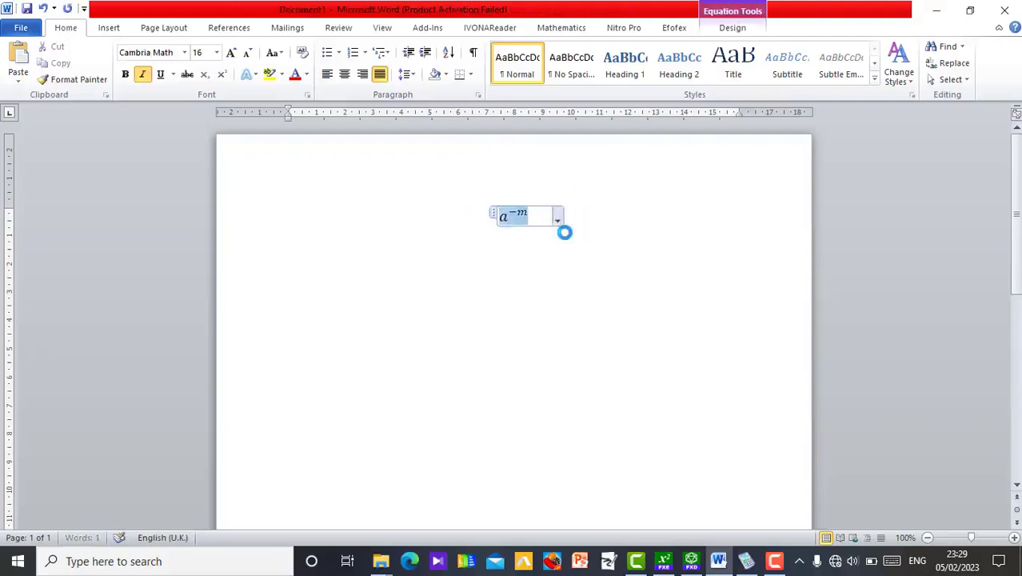
{"action": "key", "text": "BackSpace"}
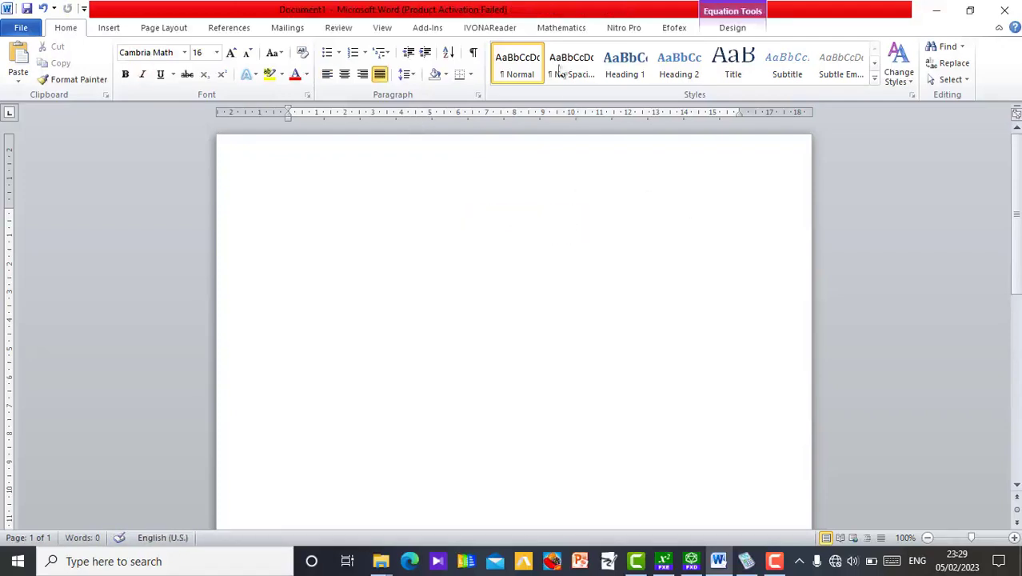
Insert a new equation containing the logarithm of 64 to base 2
{"action": "left_click", "coordinate": [552, 32]}
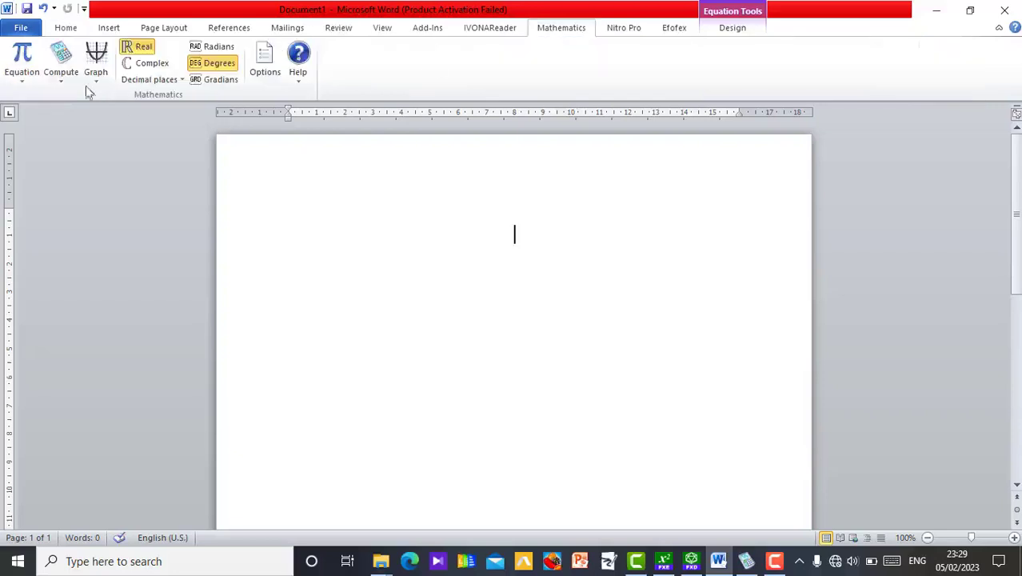
{"action": "left_click", "coordinate": [22, 58]}
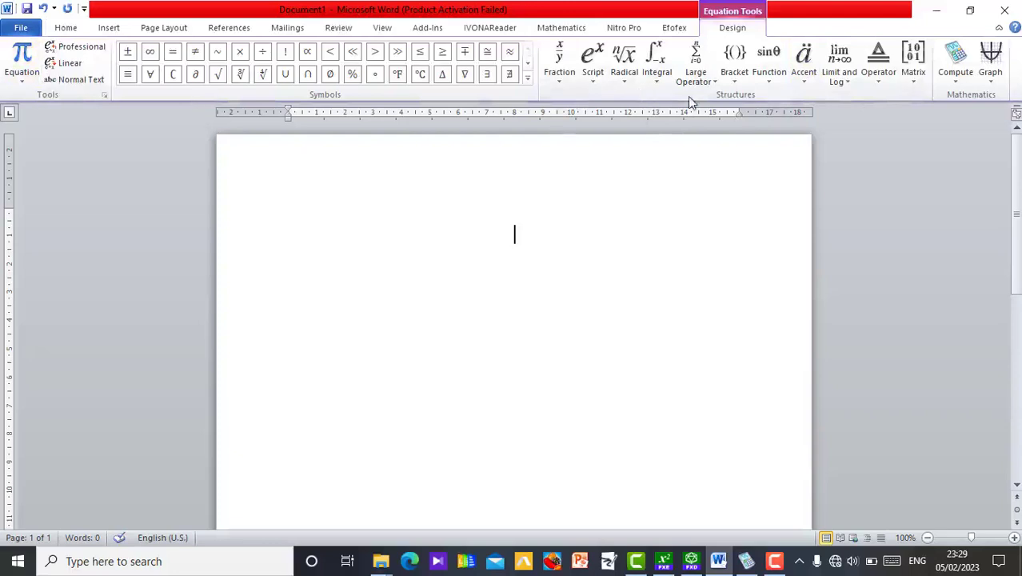
{"action": "left_click", "coordinate": [842, 84]}
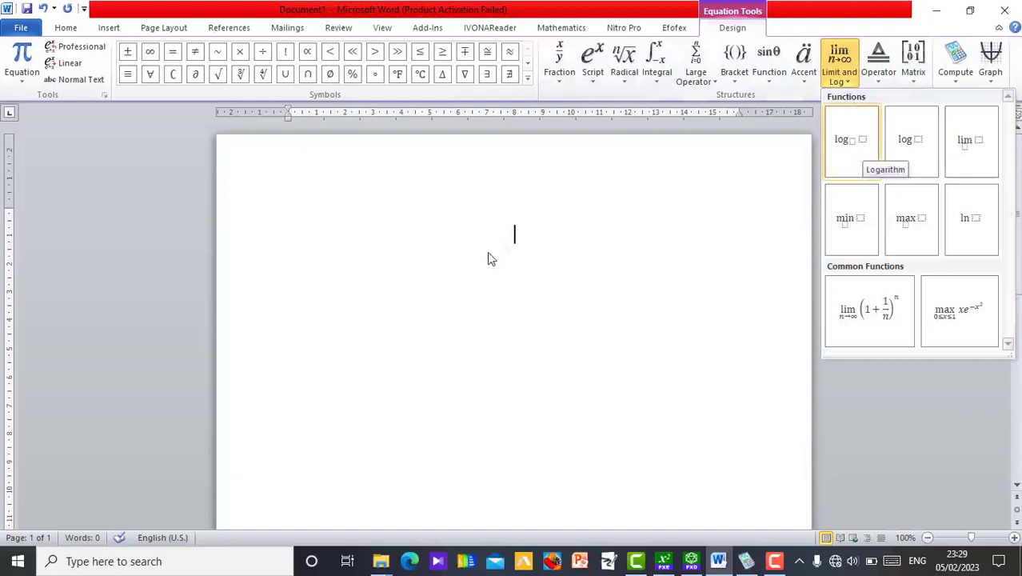
{"action": "left_click", "coordinate": [849, 143]}
{"action": "left_click", "coordinate": [531, 217]}
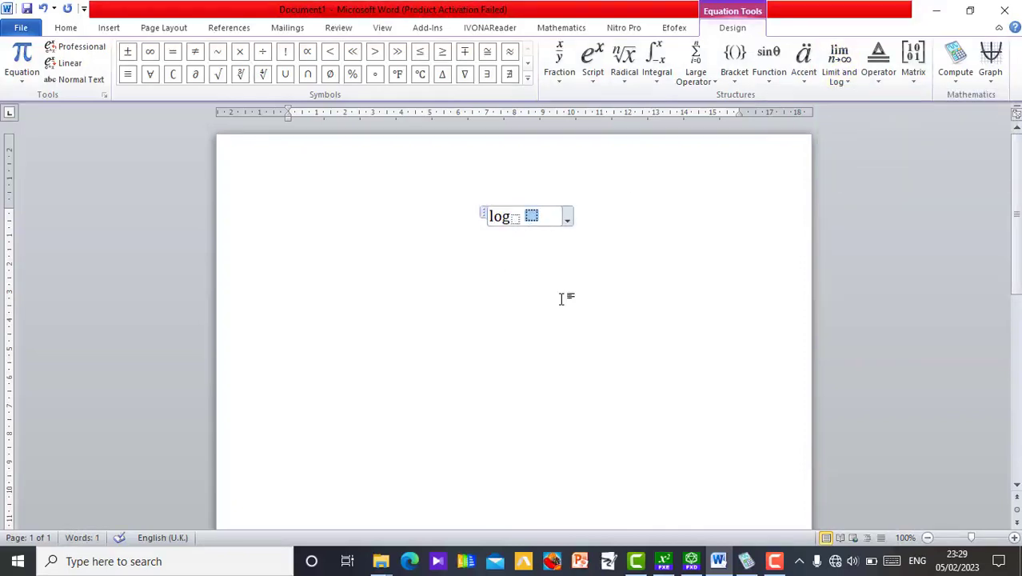
{"action": "type", "text": "64"}
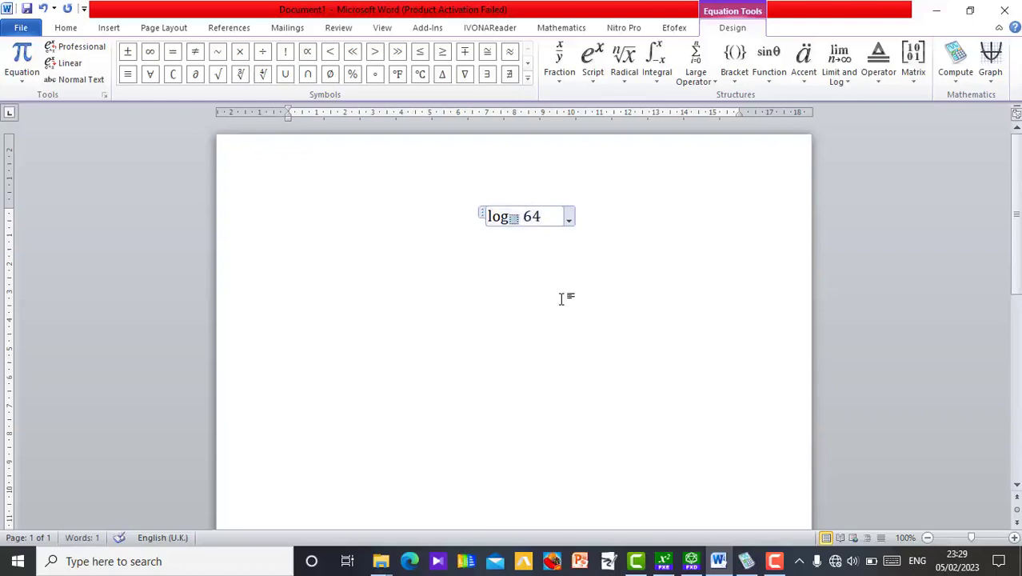
{"action": "type", "text": "2"}
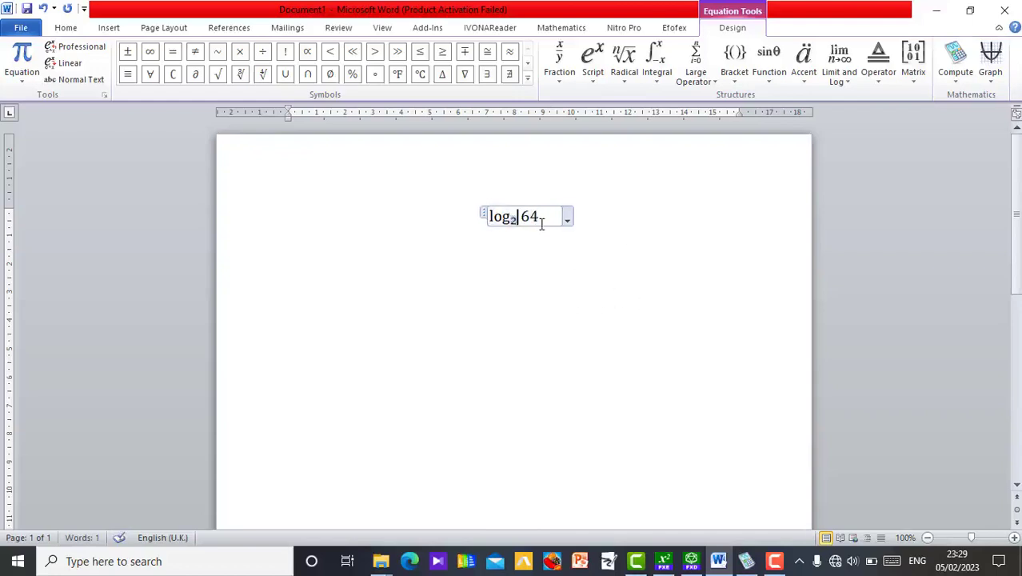
Calculate the logarithm and join the result to it on one line with an equals sign
{"action": "left_click", "coordinate": [963, 84]}
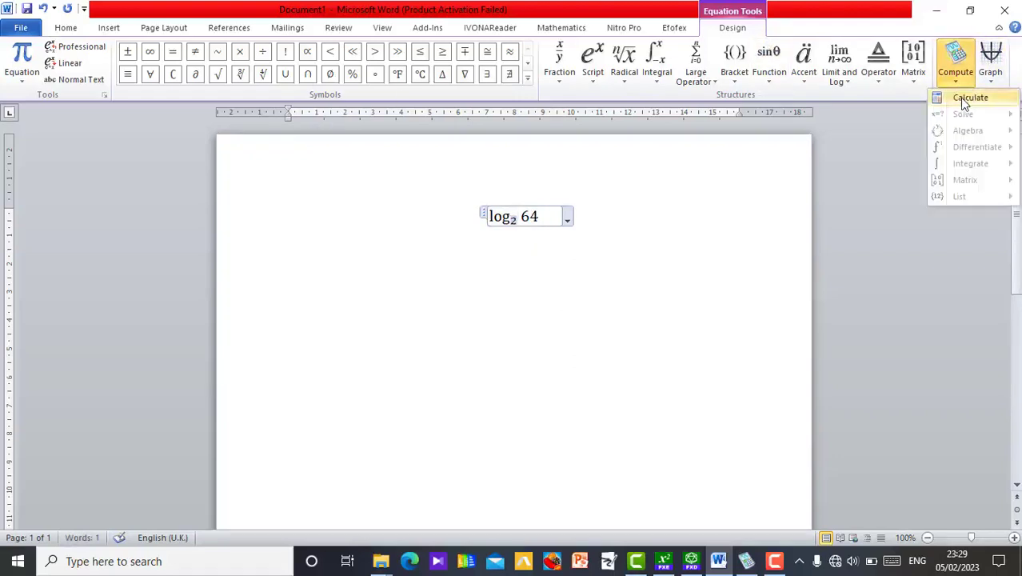
{"action": "left_click", "coordinate": [966, 99]}
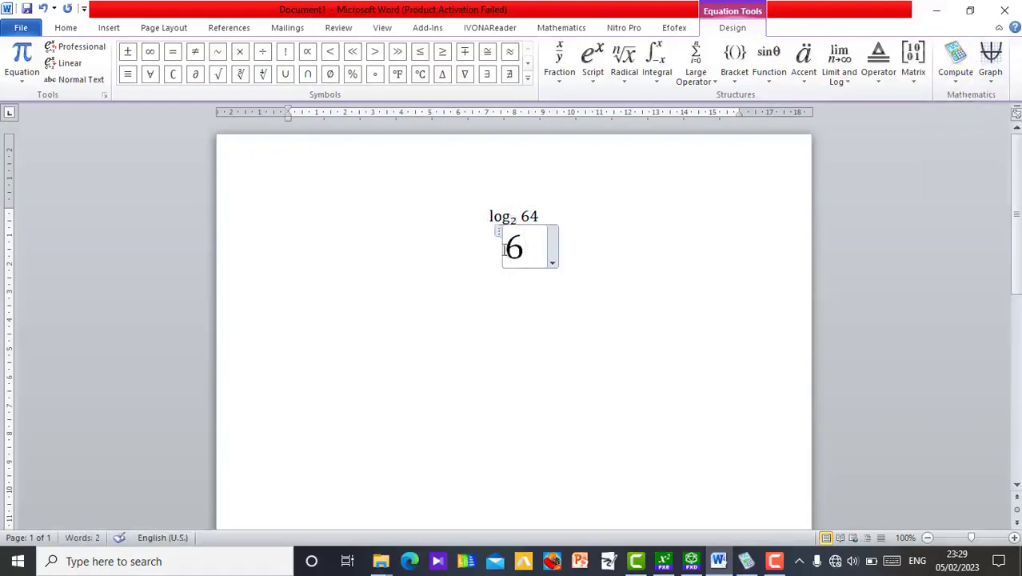
{"action": "left_click", "coordinate": [506, 249]}
{"action": "type", "text": "="}
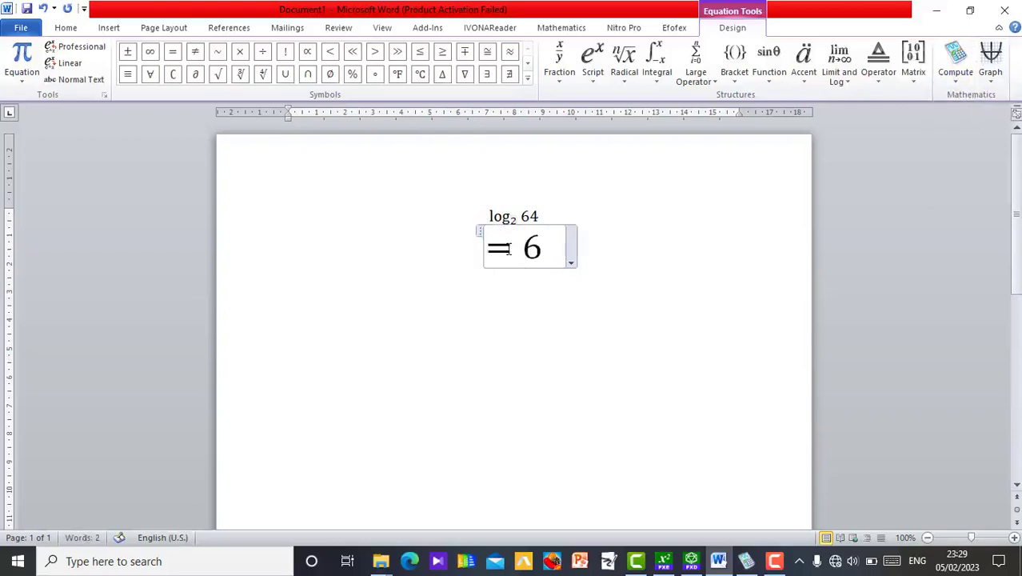
{"action": "key", "text": "BackSpace"}
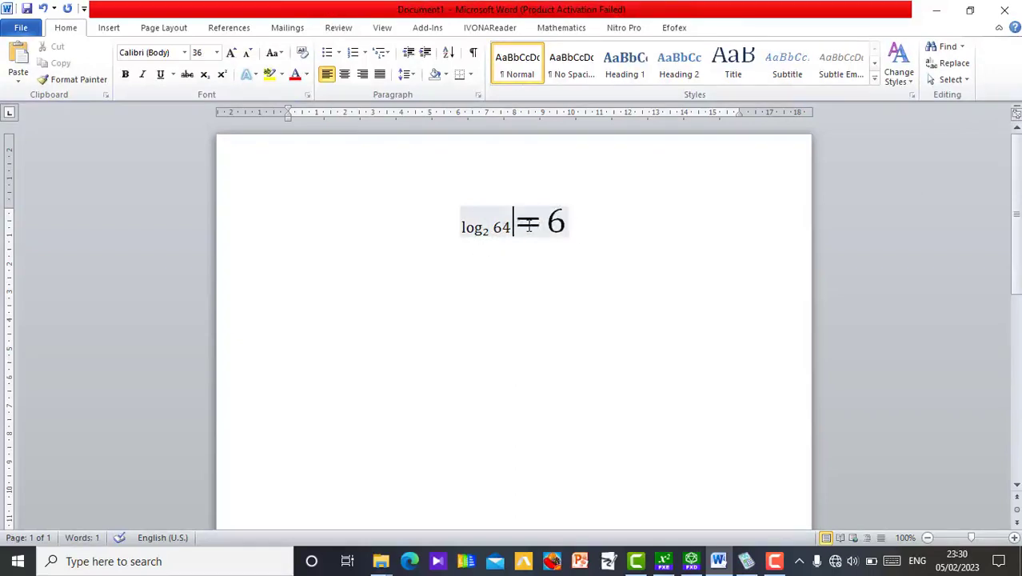
Delete the logarithm equation so the page is empty
{"action": "left_click", "coordinate": [566, 233]}
{"action": "key", "text": "BackSpace"}
{"action": "key", "text": "BackSpace"}
{"action": "key", "text": "BackSpace"}
{"action": "key", "text": "BackSpace"}
{"action": "key", "text": "BackSpace"}
{"action": "key", "text": "BackSpace"}
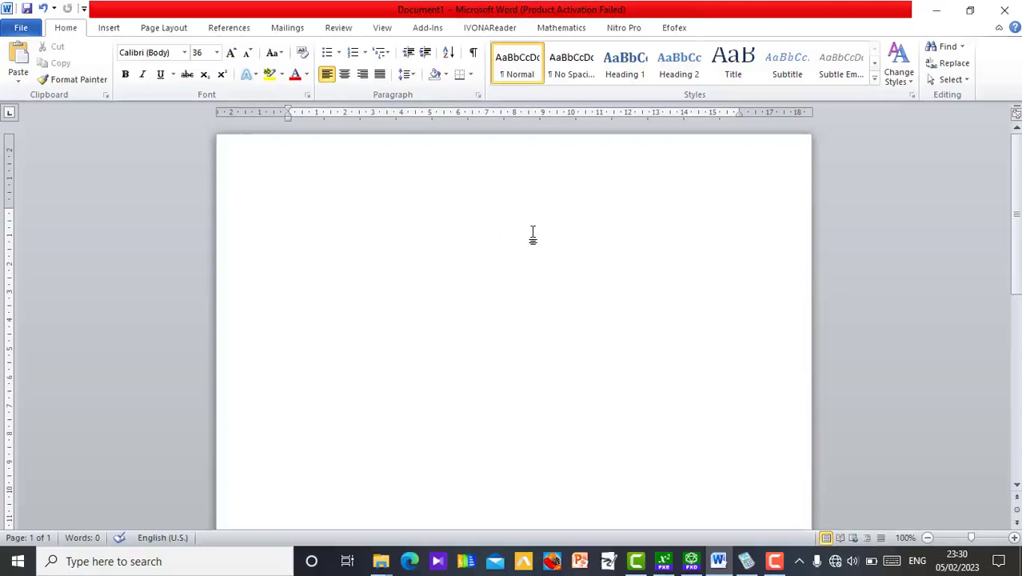
Insert a new equation containing 24 and factor it with the add-in's algebra functions
{"action": "left_click", "coordinate": [557, 32]}
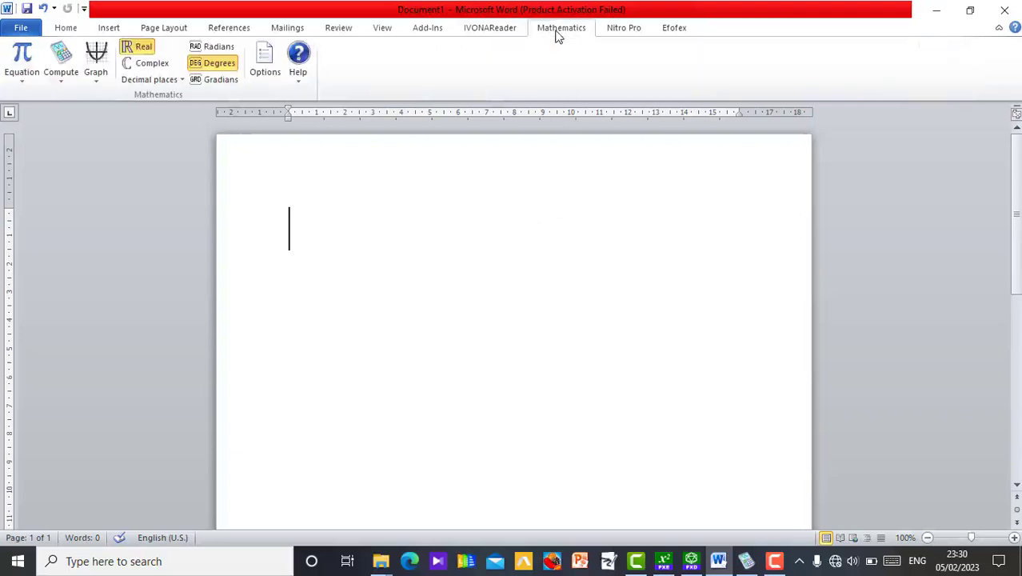
{"action": "left_click", "coordinate": [24, 62]}
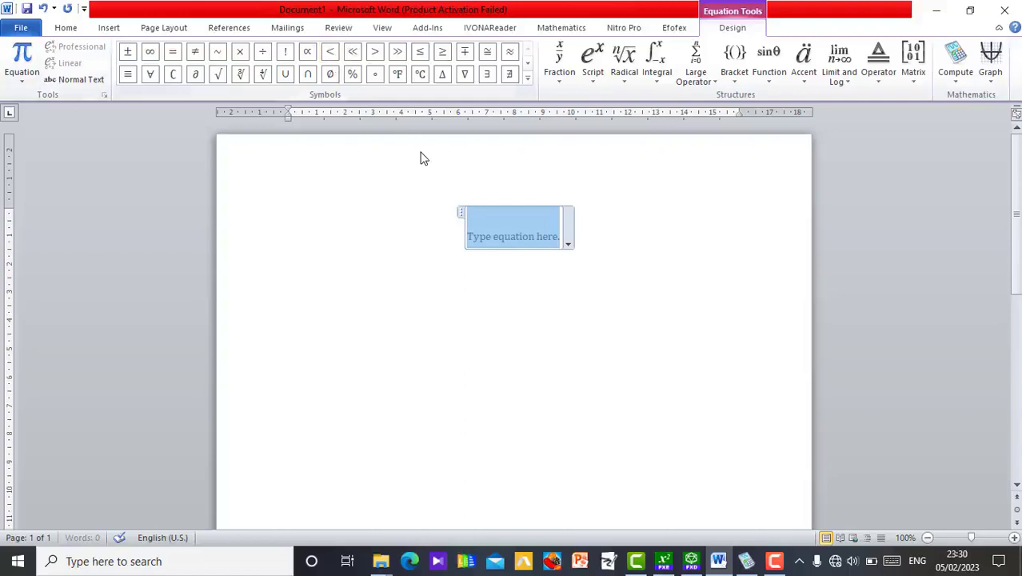
{"action": "type", "text": "24"}
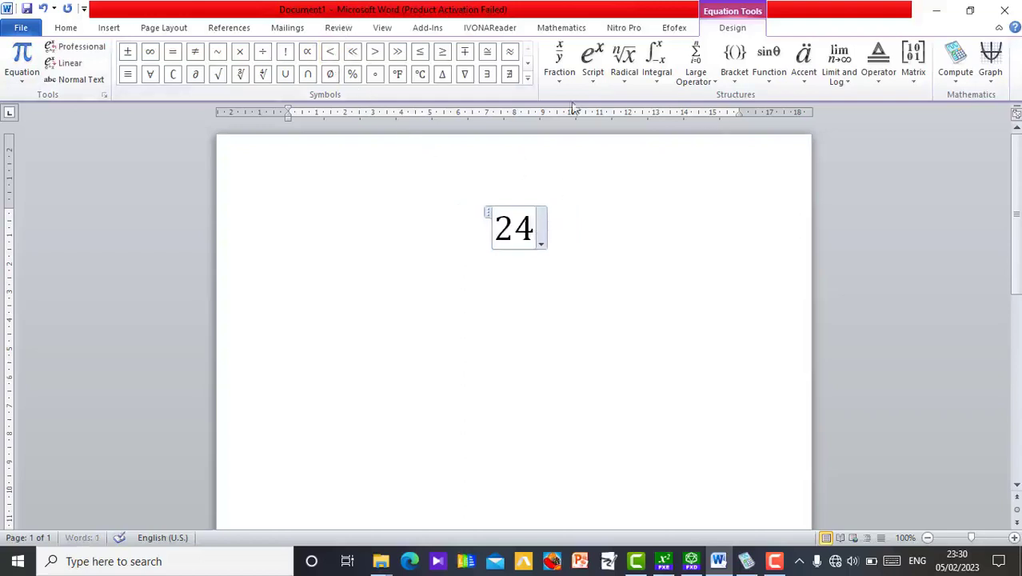
{"action": "left_click", "coordinate": [952, 80]}
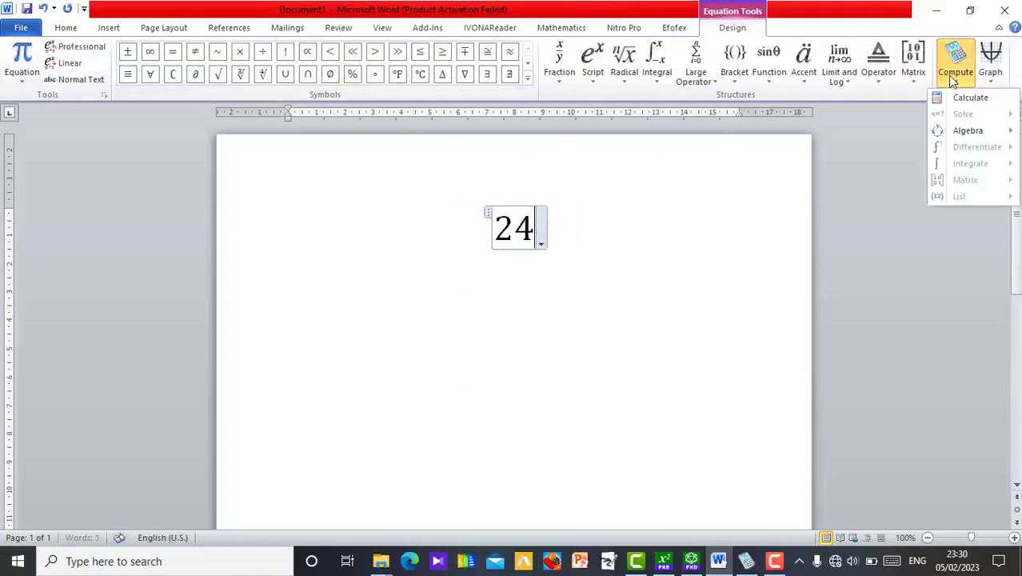
{"action": "mouse_move", "coordinate": [958, 136]}
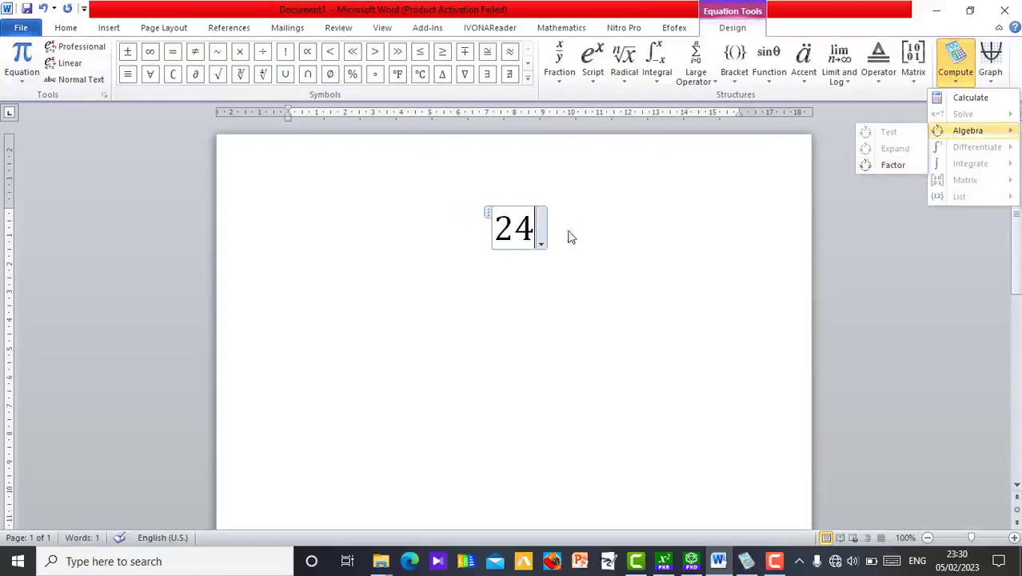
{"action": "left_click", "coordinate": [886, 164]}
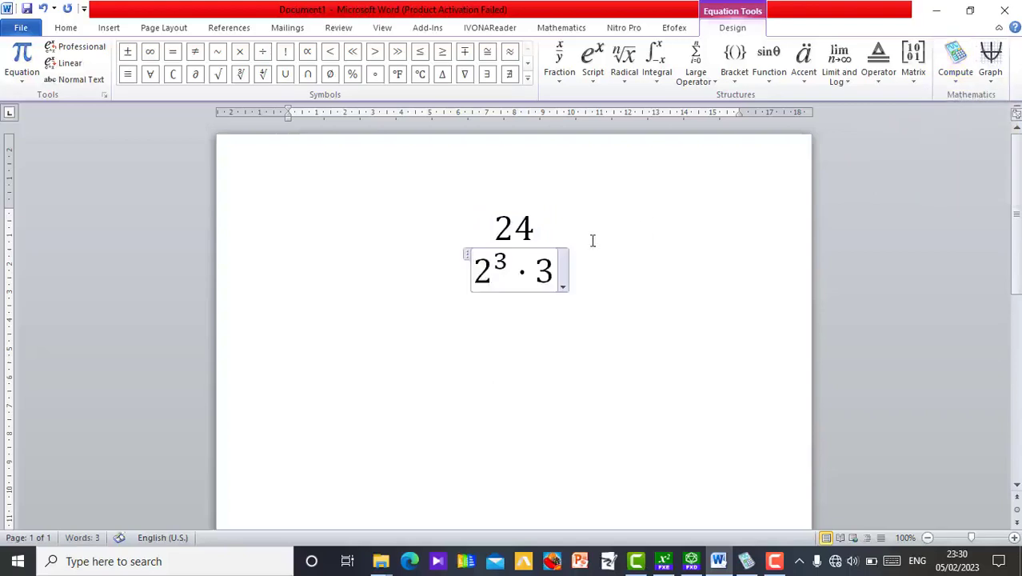
Put an equals sign before the factorization and join it to the 24 on one line
{"action": "double_click", "coordinate": [482, 272]}
{"action": "key", "text": "Home"}
{"action": "type", "text": "="}
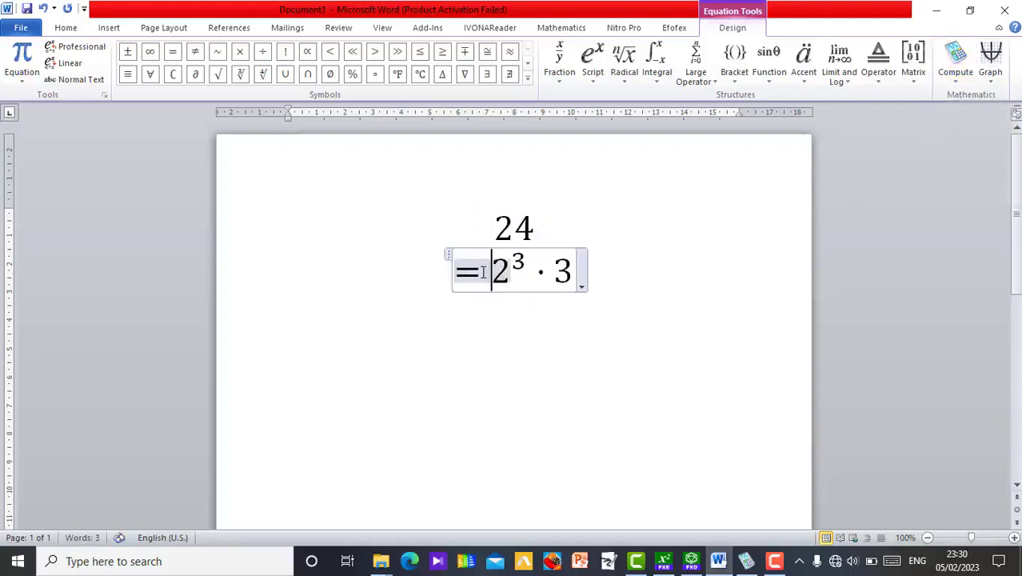
{"action": "double_click", "coordinate": [482, 271]}
{"action": "double_click", "coordinate": [482, 272]}
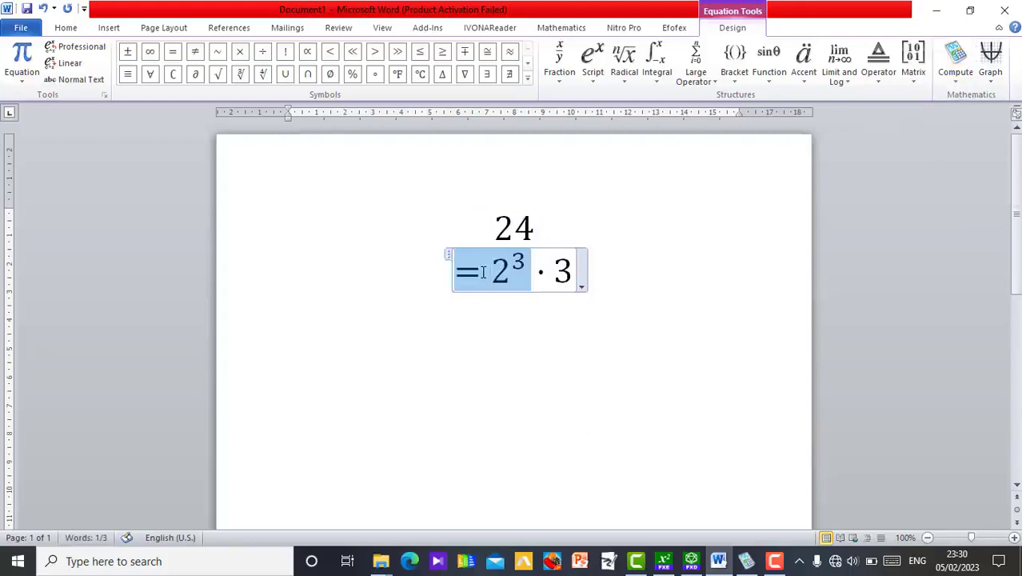
{"action": "key", "text": "Home"}
{"action": "key", "text": "BackSpace"}
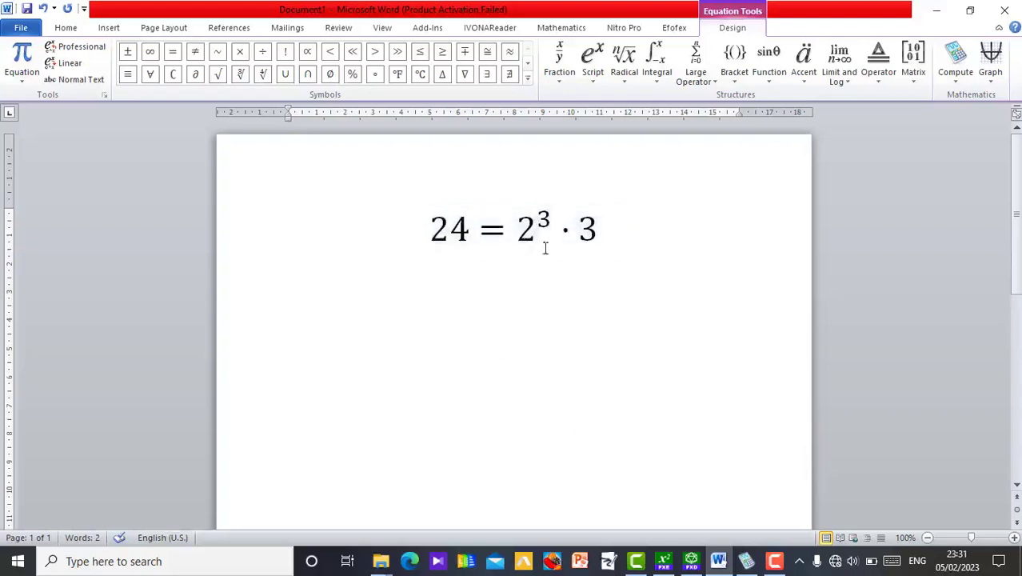
{"action": "left_click", "coordinate": [612, 232]}
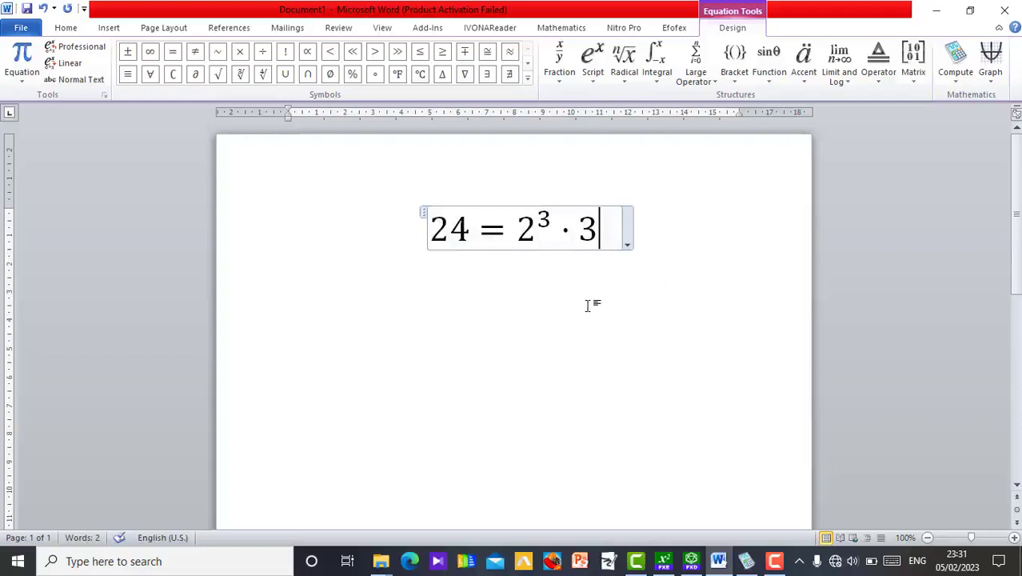
{"action": "key", "text": "Left"}
{"action": "key", "text": "Left"}
{"action": "left_click", "coordinate": [591, 312]}
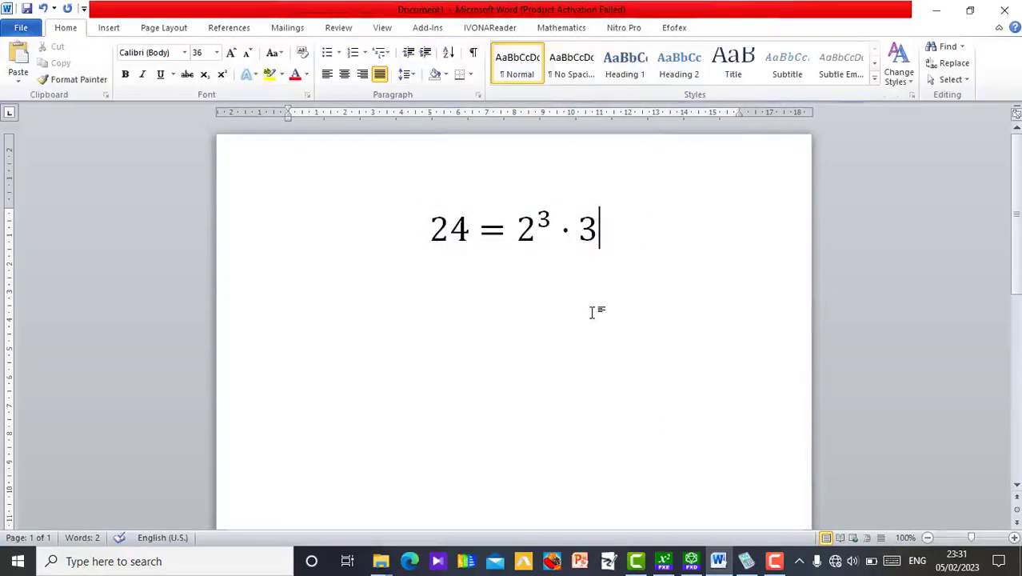